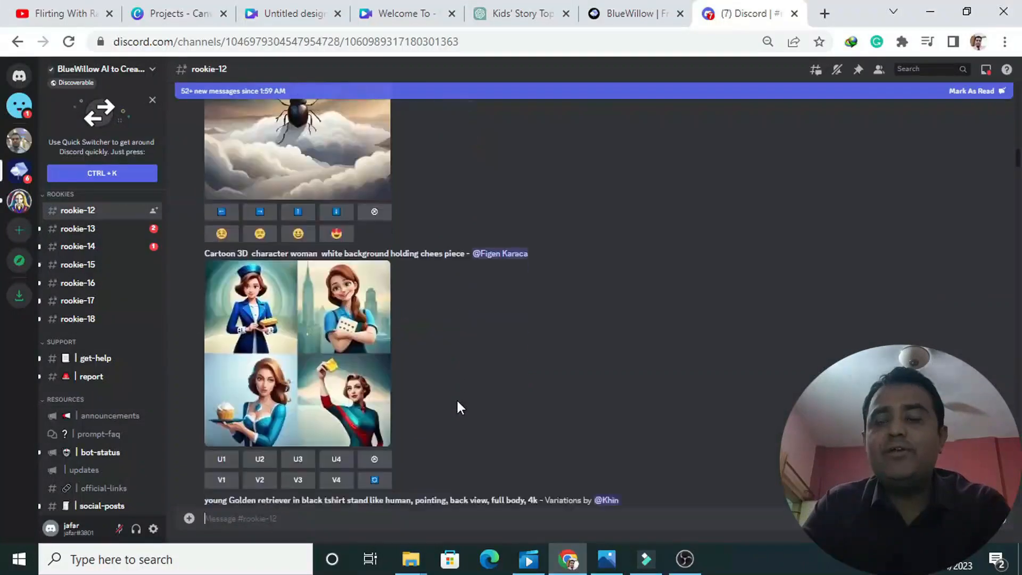
# Generate an image in the rookie-12 channel with /imagine, using the prompt "a singing bird,pixar style, 4k".
pyautogui.scroll(-10, 455, 398)
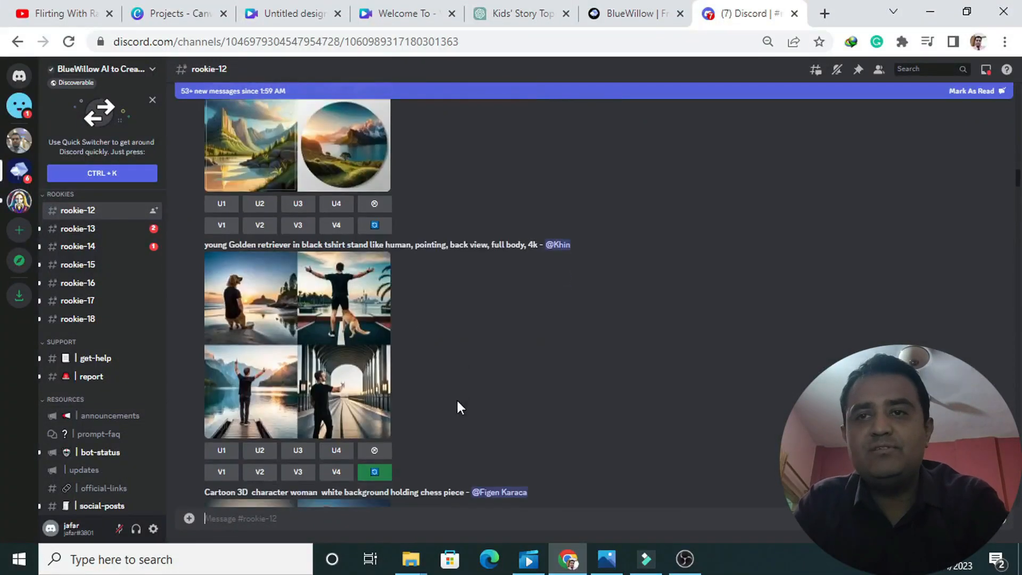
pyautogui.write('/imagine')
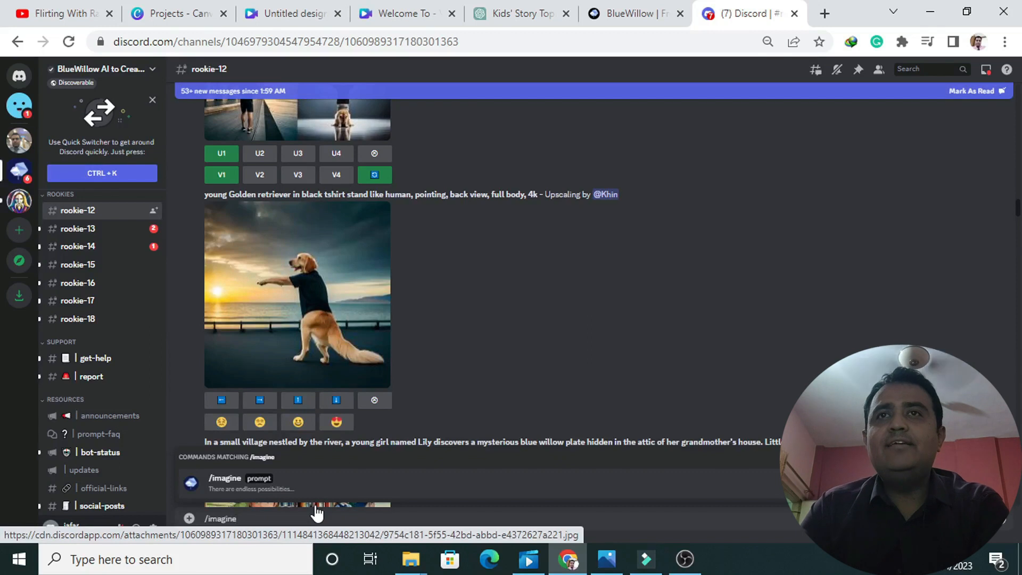
pyautogui.click(356, 490)
pyautogui.write('a s')
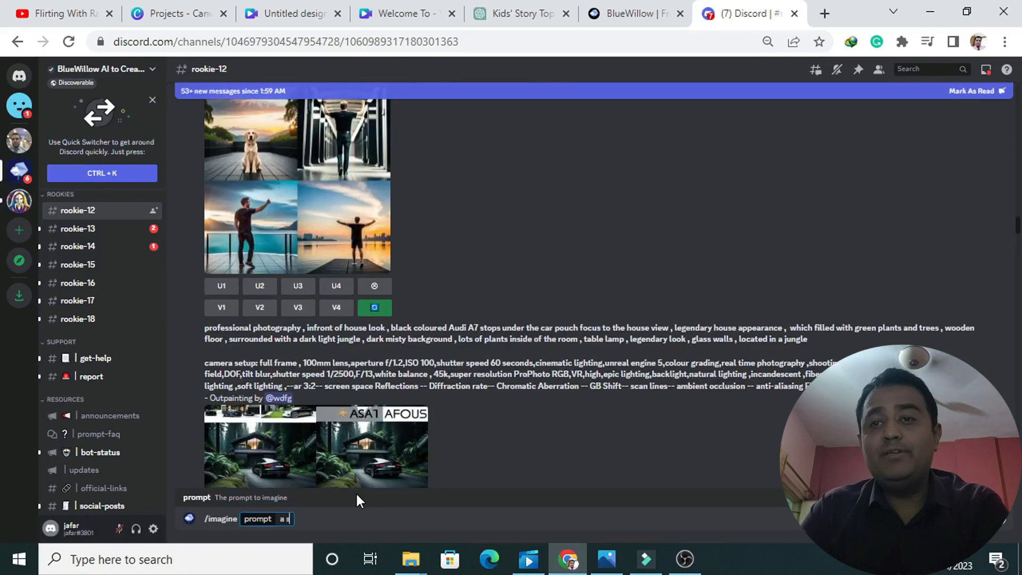
pyautogui.write('inging bird')
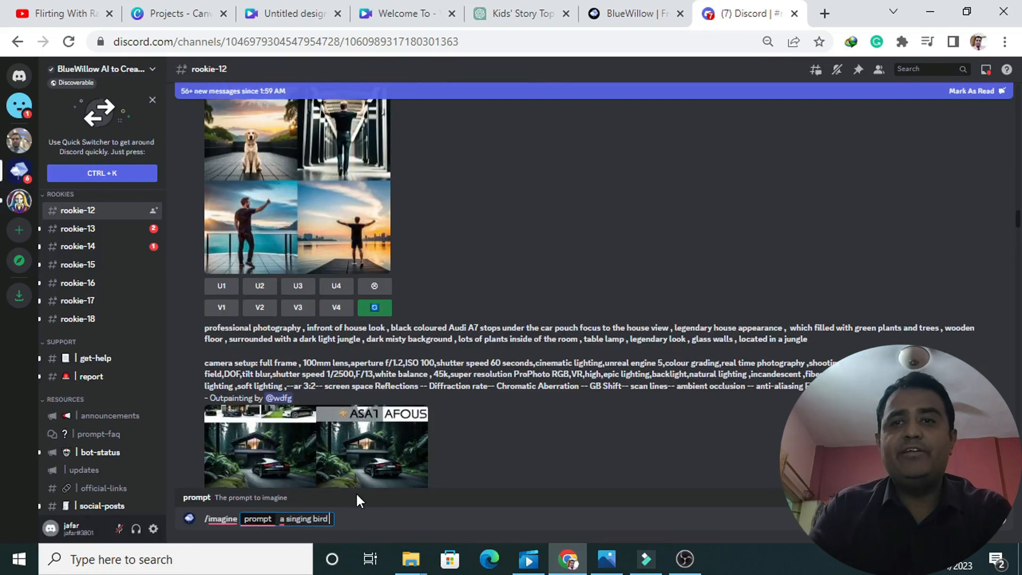
pyautogui.write(',pixar style, 4k')
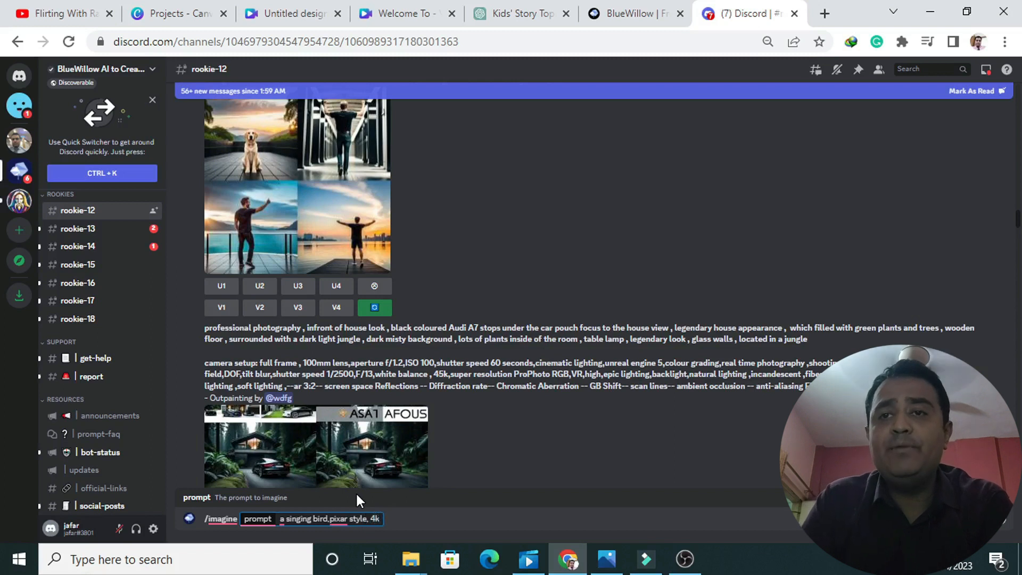
pyautogui.press('Return')
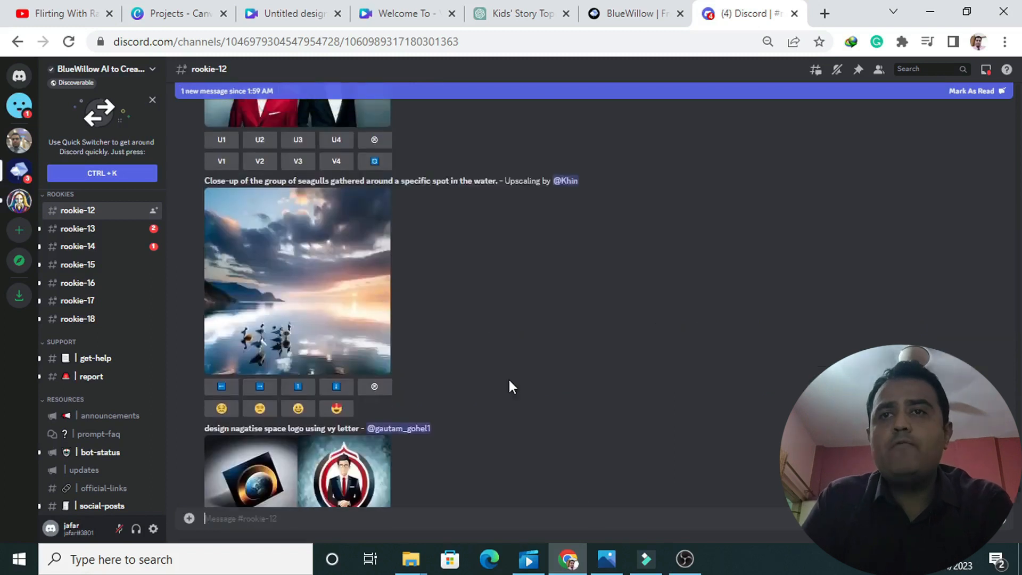
pyautogui.scroll(-10, 509, 379)
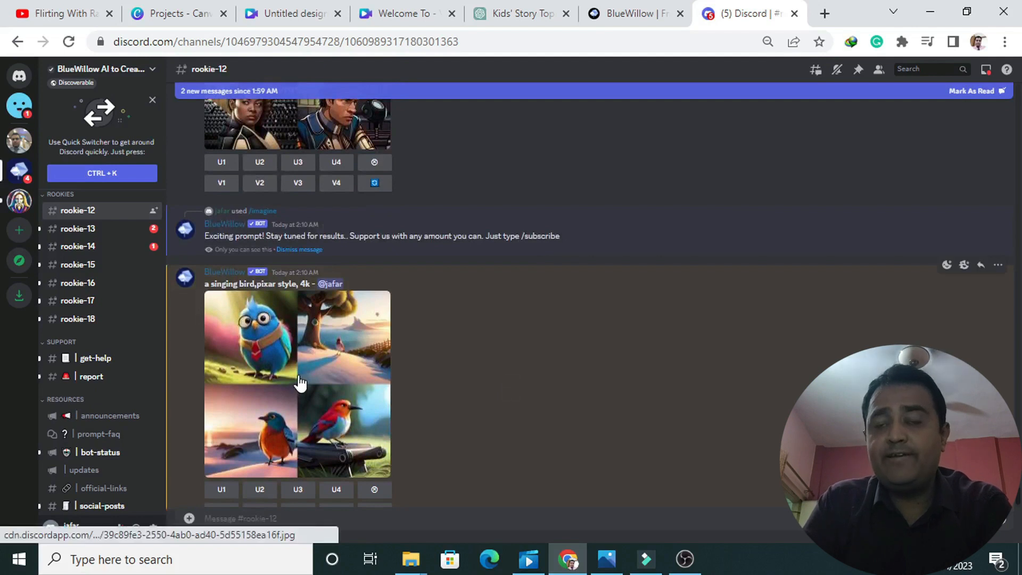
pyautogui.scroll(-1, 299, 384)
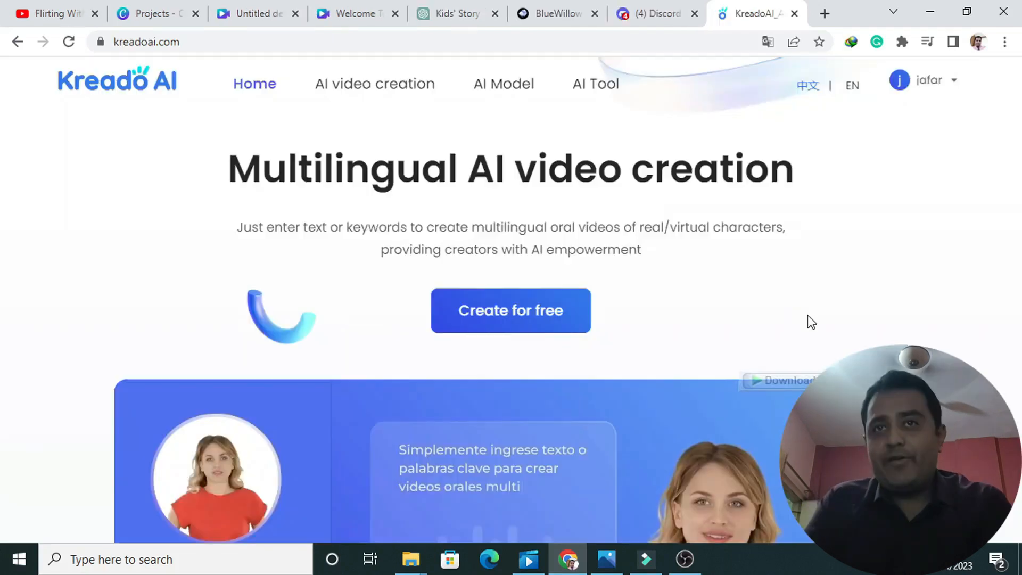
pyautogui.scroll(-5, 807, 319)
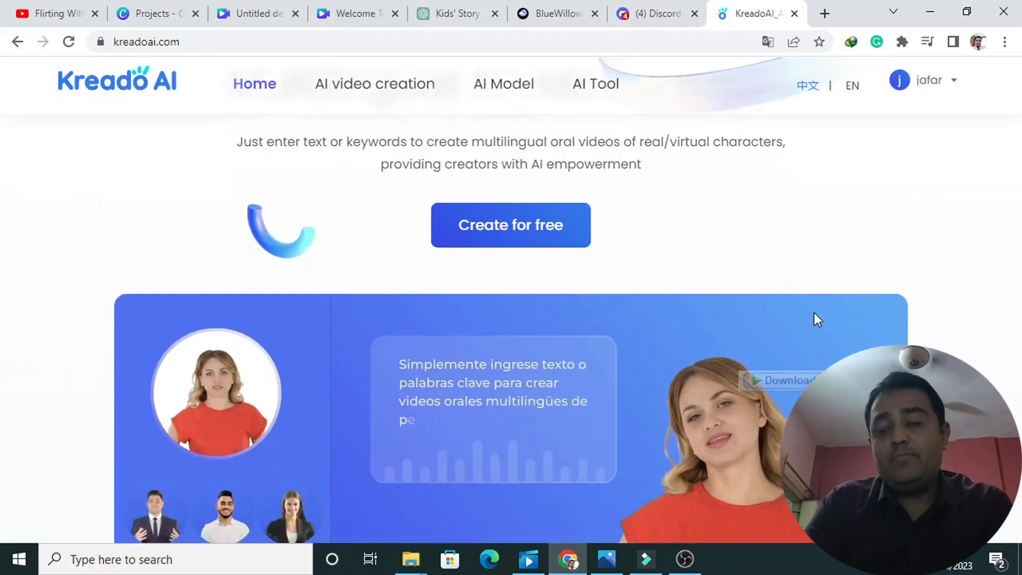
pyautogui.scroll(5, 667, 301)
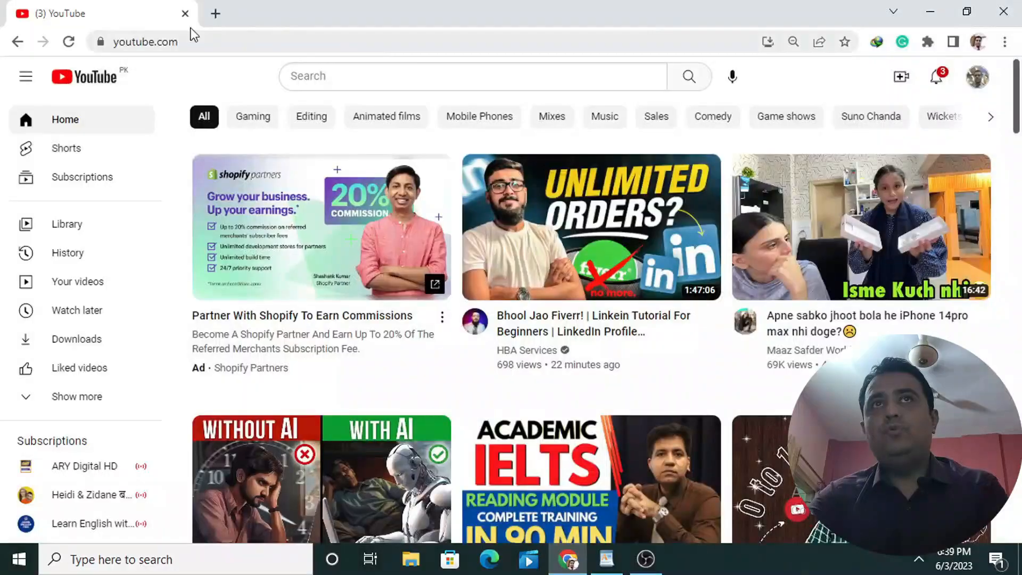
# Open ChatGPT in a new browser tab and write a prompt requesting an interesting story of a mischievous cat in episodes.
pyautogui.click(216, 13)
pyautogui.click(864, 64)
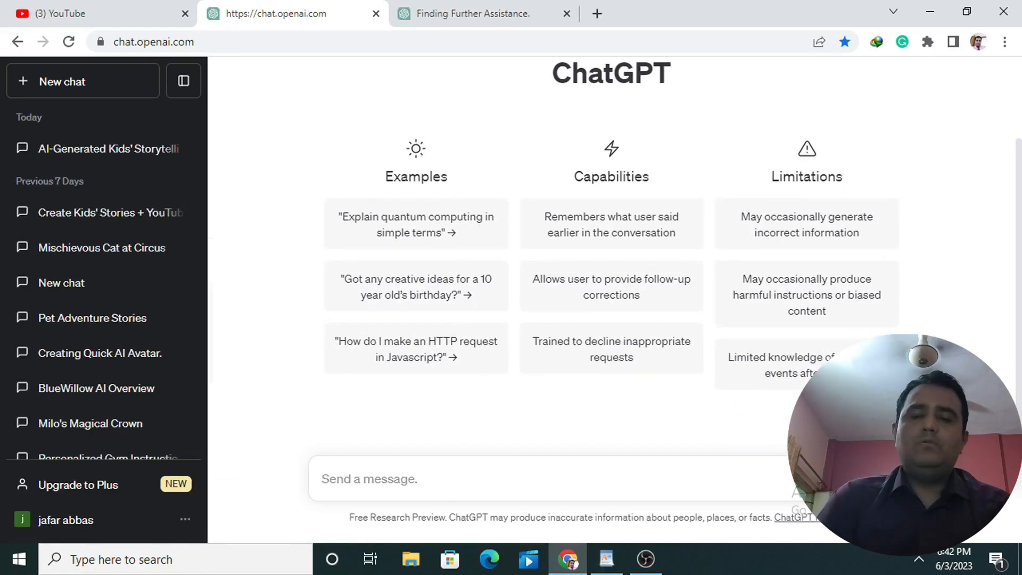
pyautogui.click(358, 479)
pyautogui.write('suggest')
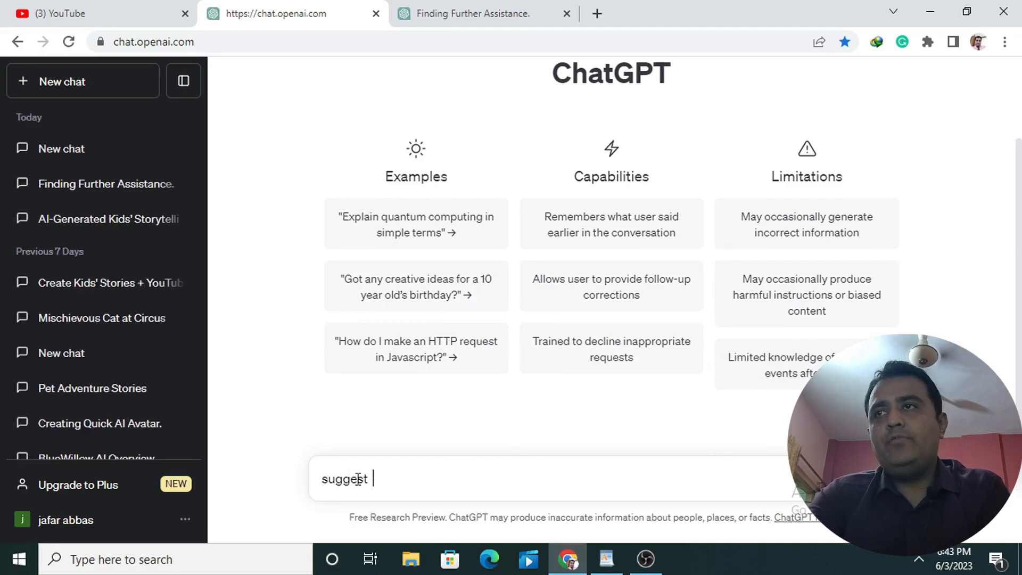
pyautogui.write('  me a')
pyautogui.press('BackSpace')
pyautogui.write('me an')
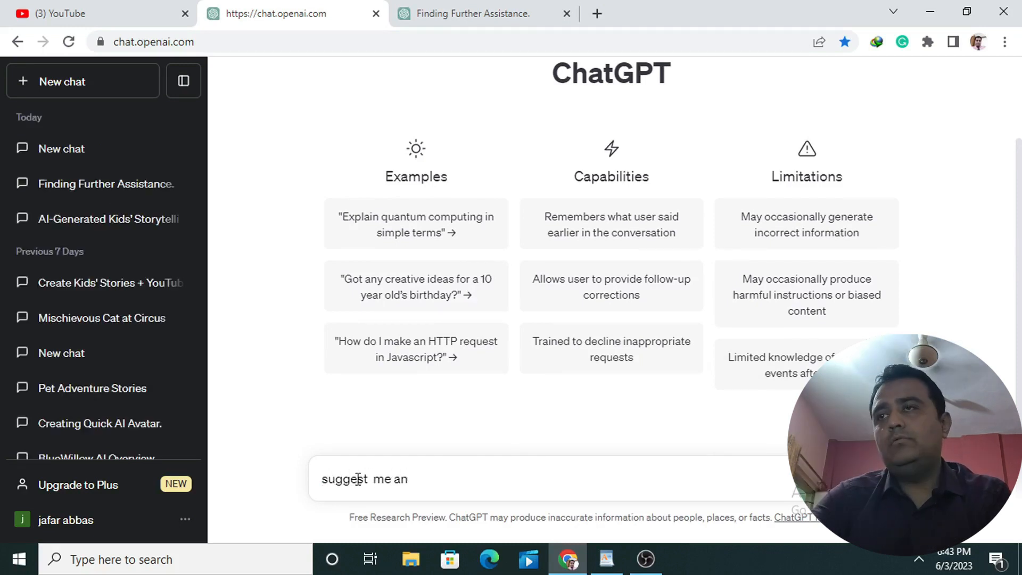
pyautogui.write(' interesting story of a mi')
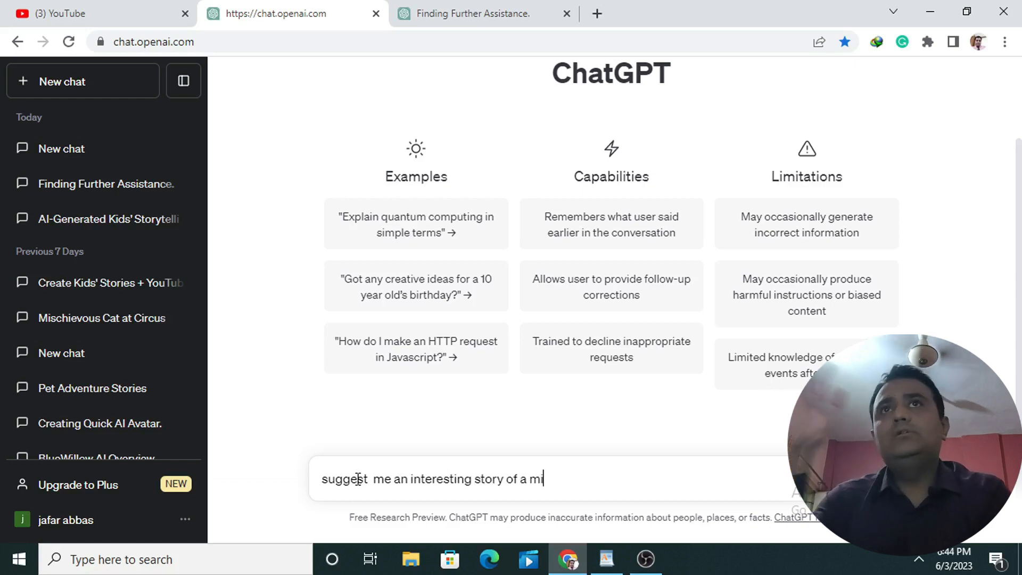
pyautogui.write('schievious cat in episodes')
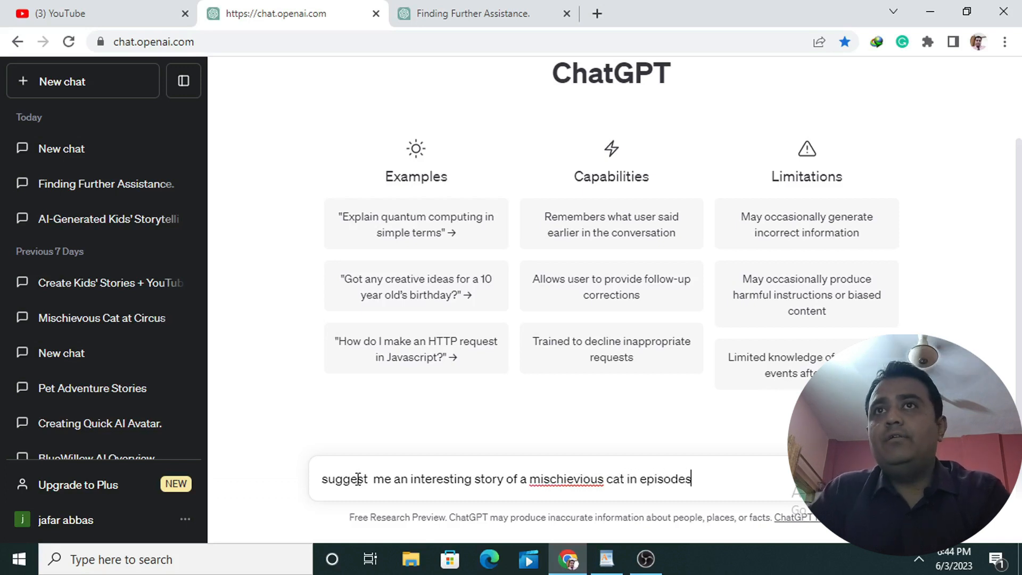
# Correct the misspelled word to "mischievous" in the story prompt and submit it.
pyautogui.rightClick(569, 478)
pyautogui.click(617, 266)
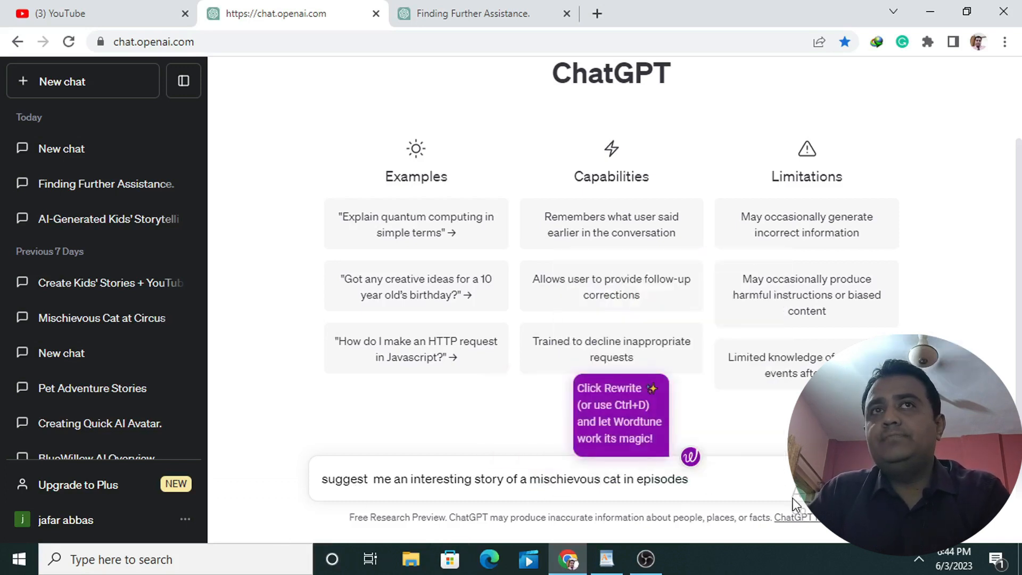
pyautogui.press('Return')
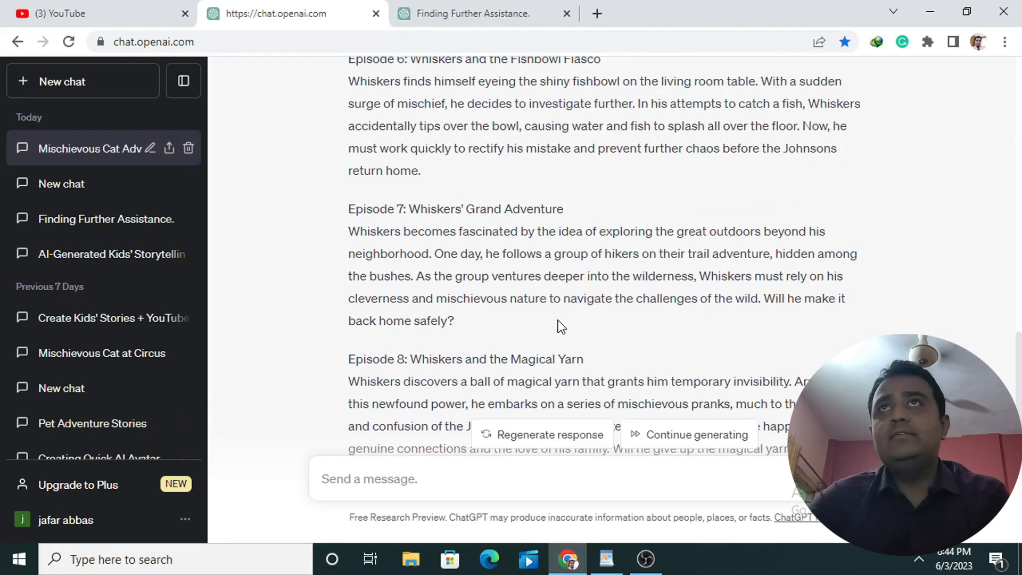
pyautogui.scroll(15, 558, 321)
# Search the web for bluewillow in a new browser tab and open the BlueWillow Free AI Art Generator site.
pyautogui.click(595, 13)
pyautogui.click(298, 49)
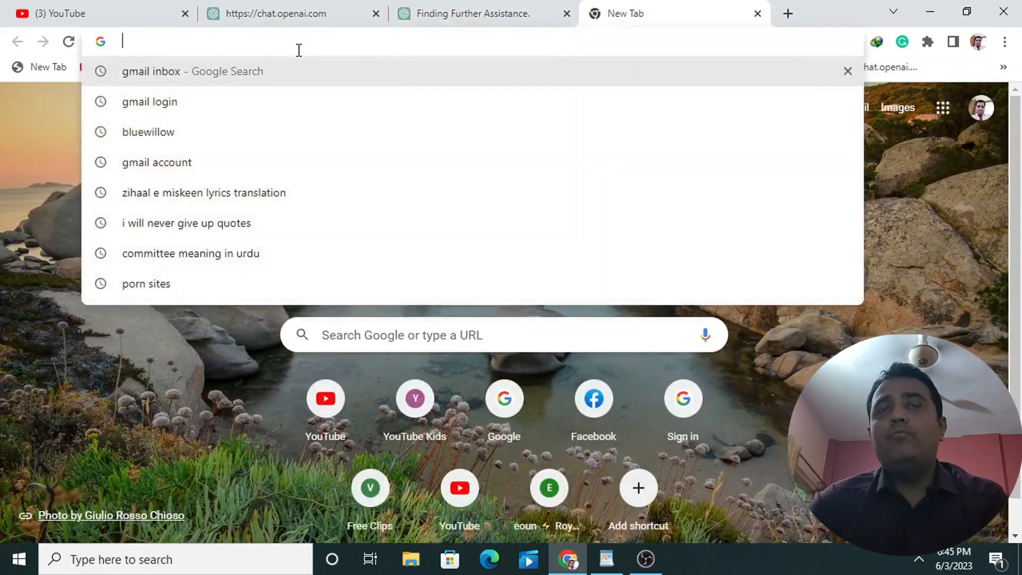
pyautogui.write('bol')
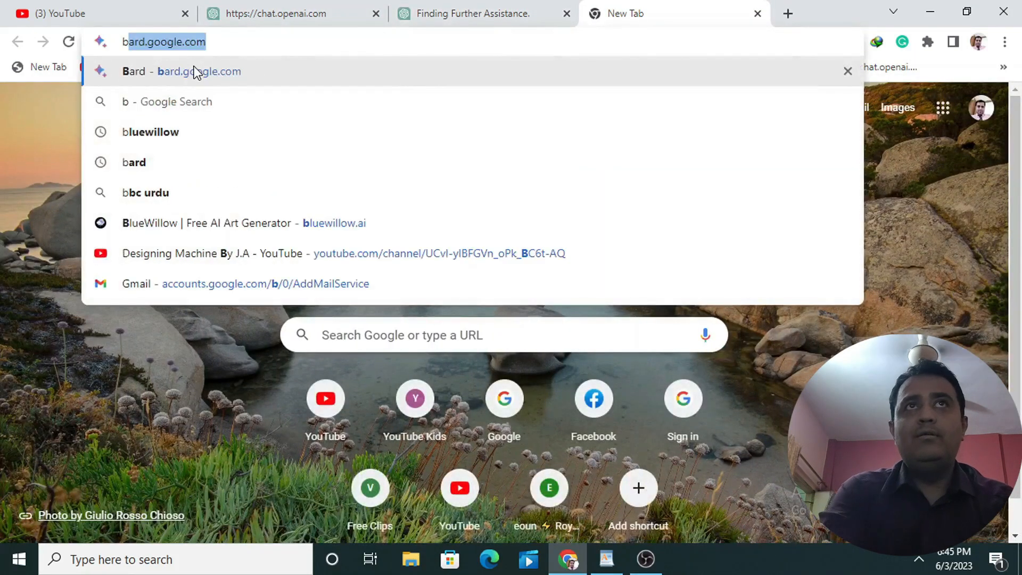
pyautogui.press('BackSpace')
pyautogui.press('BackSpace')
pyautogui.write('lue')
pyautogui.click(141, 133)
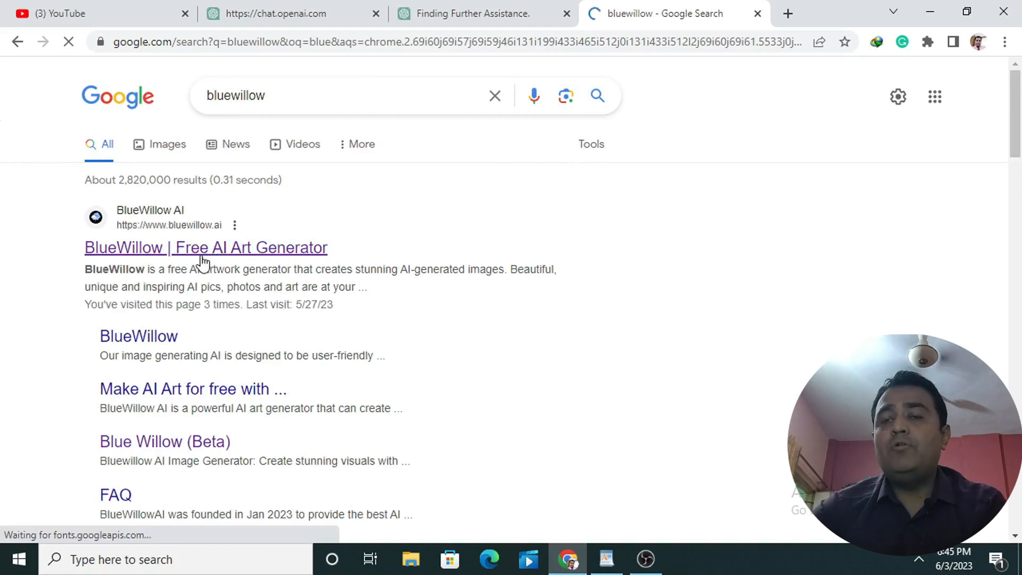
pyautogui.click(233, 260)
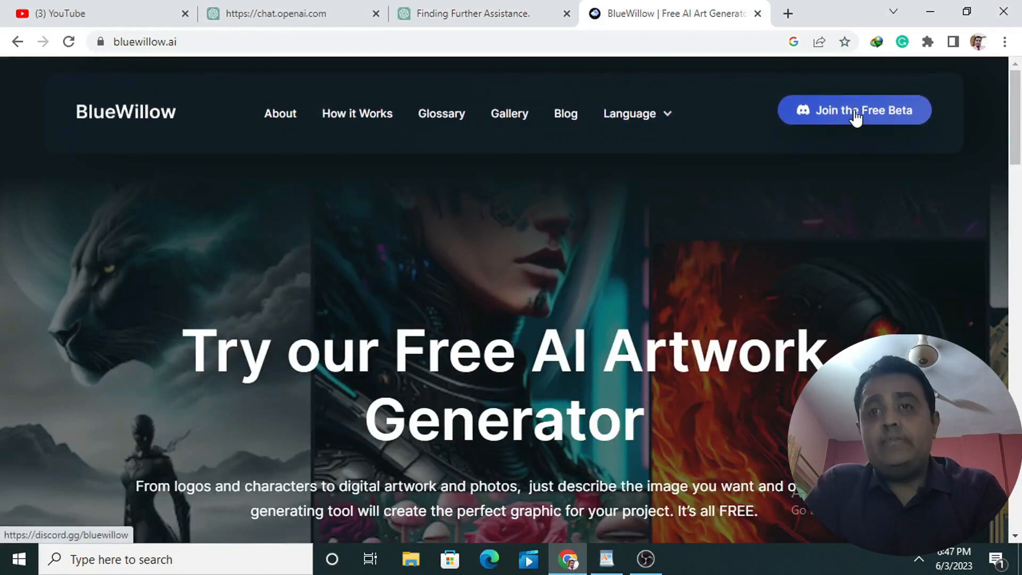
# Join the BlueWillow Discord server through the free beta invite and open the rookie-12 channel.
pyautogui.middleClick(855, 116)
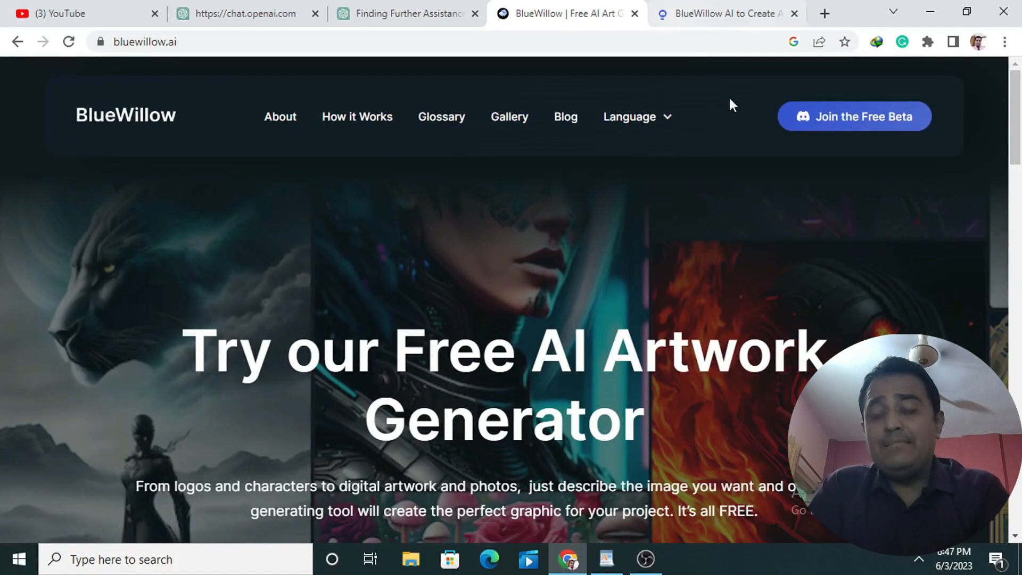
pyautogui.click(885, 113)
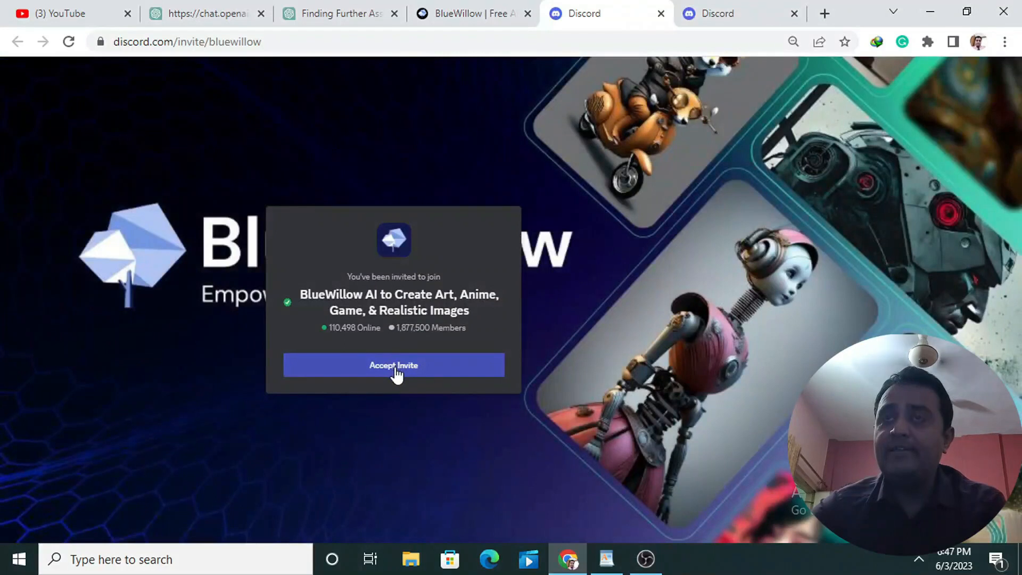
pyautogui.click(383, 367)
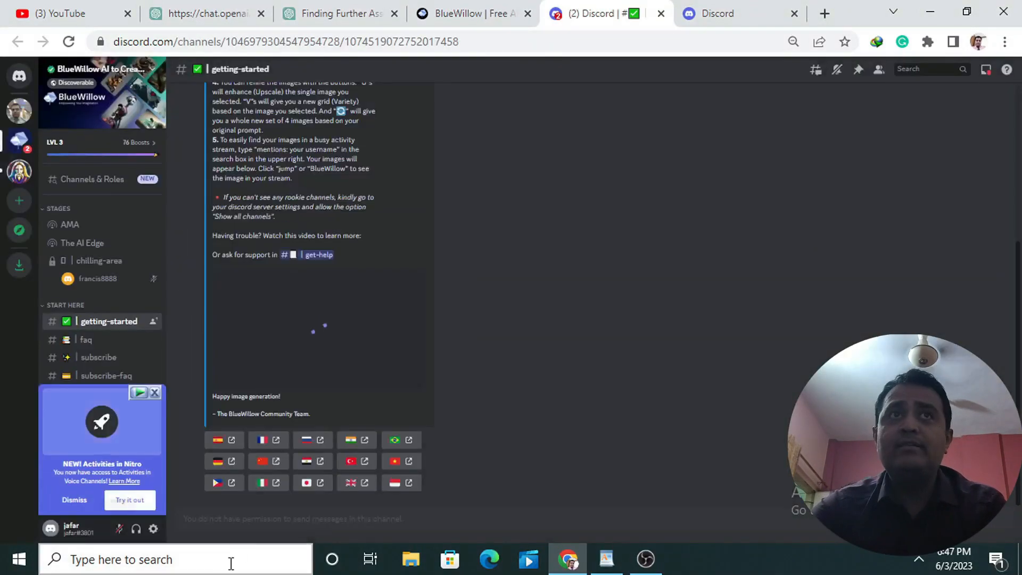
pyautogui.scroll(-5, 74, 226)
pyautogui.click(78, 168)
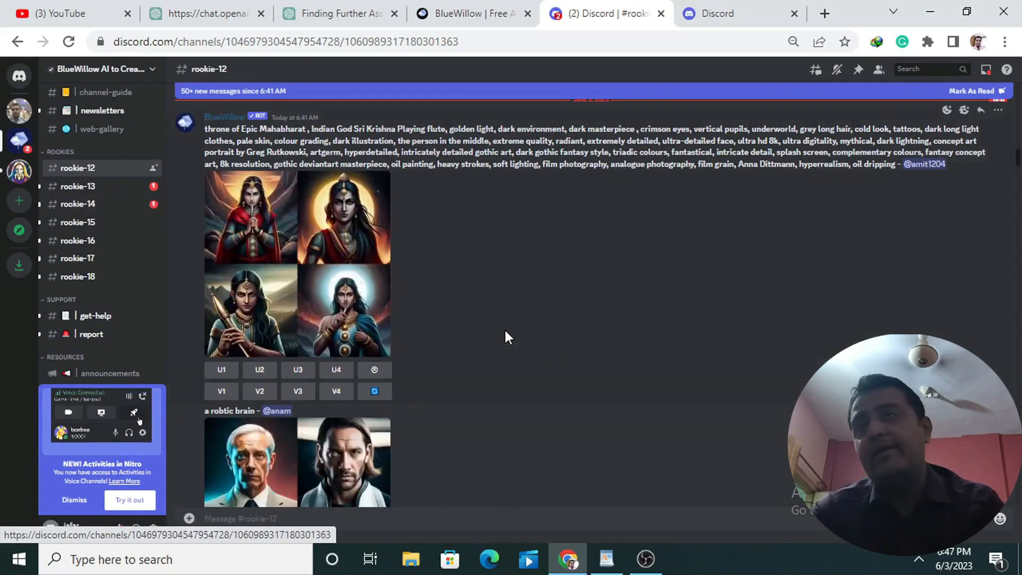
# Examine the generated images in rookie-12, viewing the upscaled "a little colorful in the ocean" image at full size in the browser.
pyautogui.scroll(-3, 504, 327)
pyautogui.scroll(-3, 470, 354)
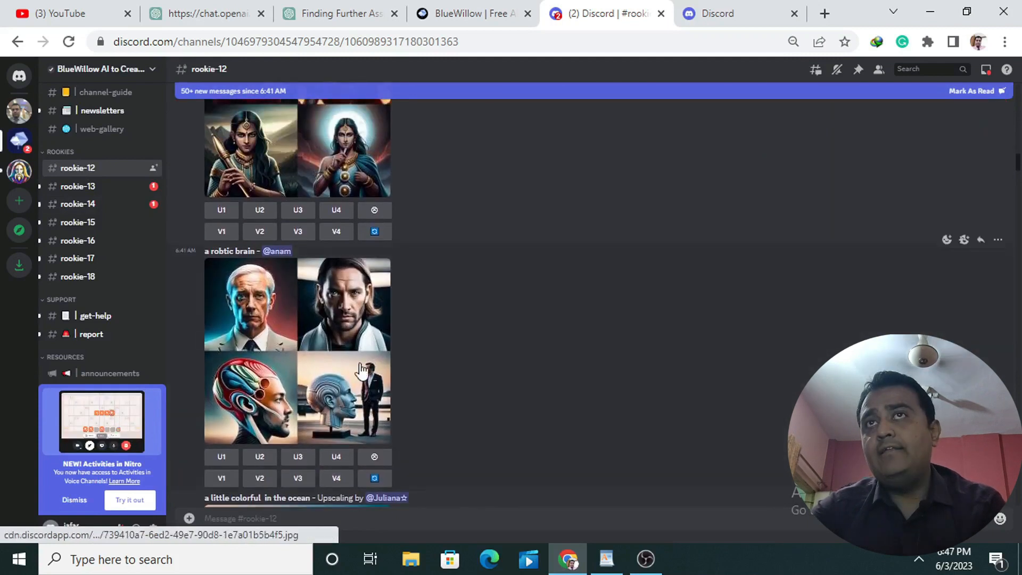
pyautogui.scroll(2, 258, 315)
pyautogui.scroll(-3, 262, 354)
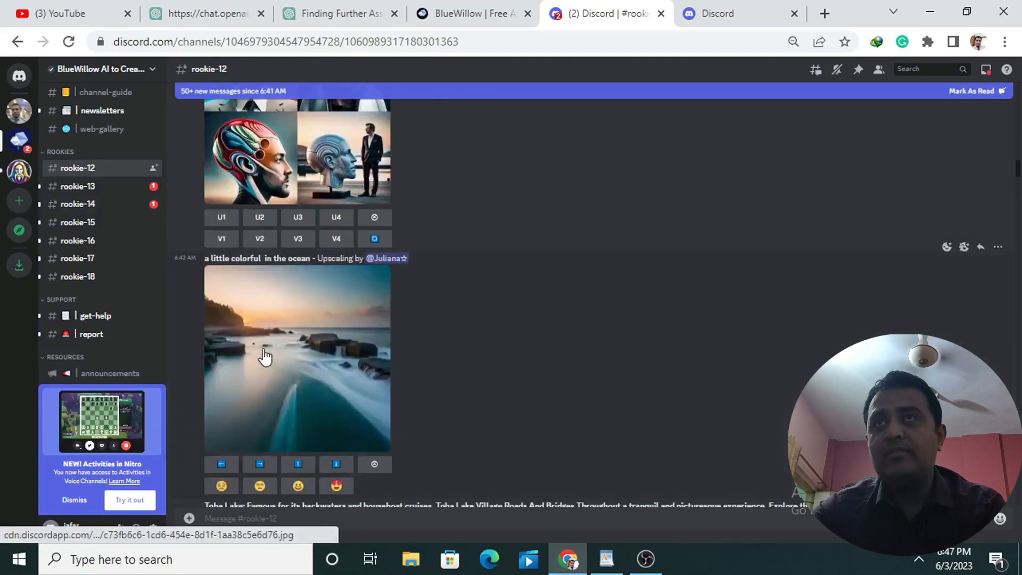
pyautogui.click(261, 357)
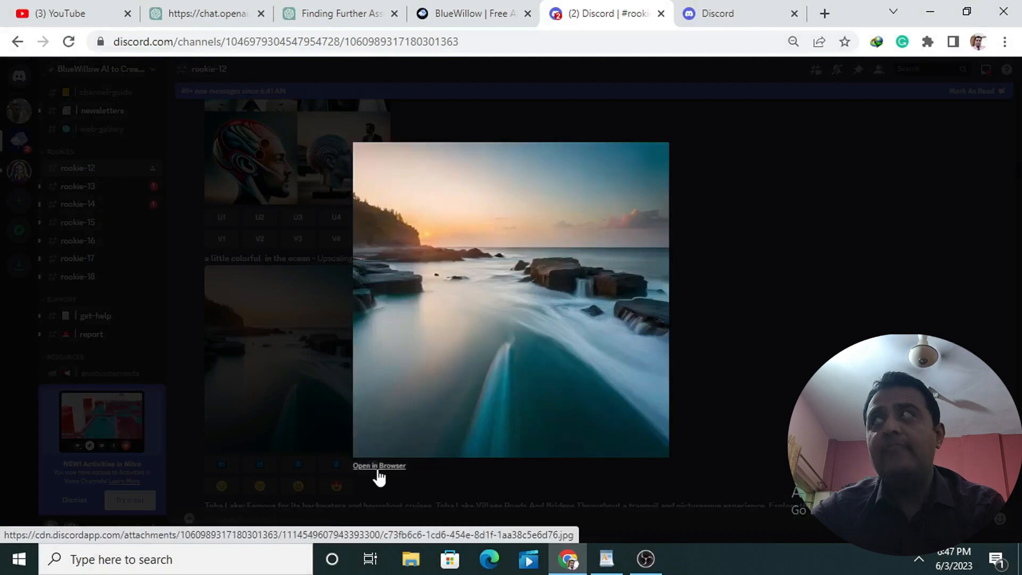
pyautogui.click(380, 466)
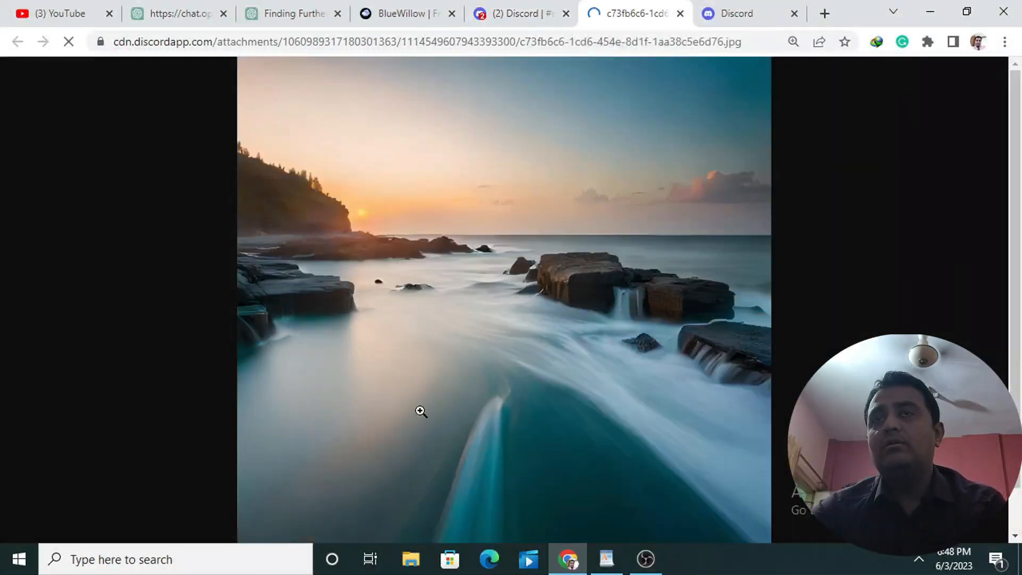
pyautogui.click(524, 13)
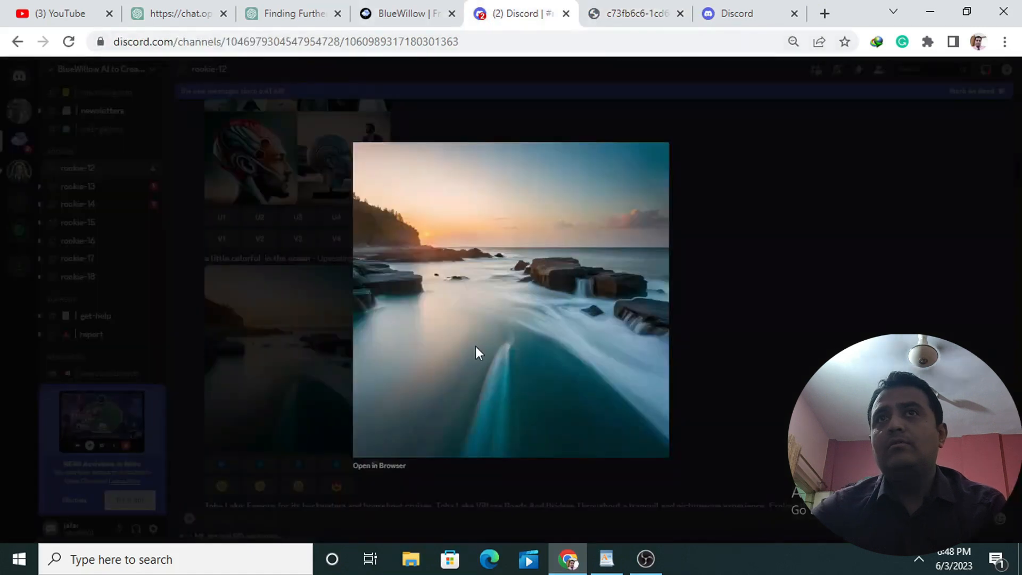
pyautogui.click(684, 346)
# Start the BlueWillow /imagine command in the rookie-12 channel.
pyautogui.scroll(-4, 301, 311)
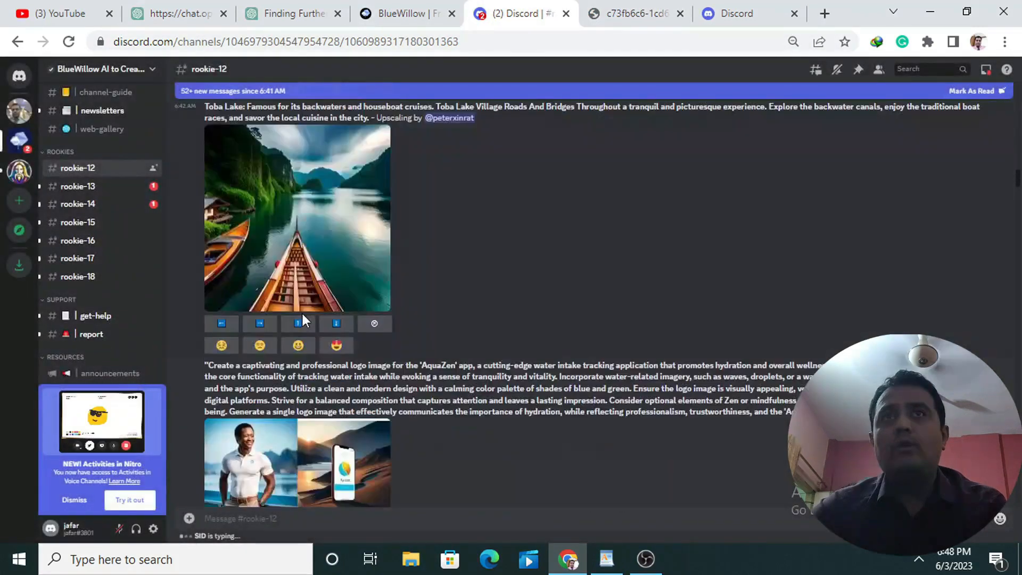
pyautogui.scroll(-10, 401, 285)
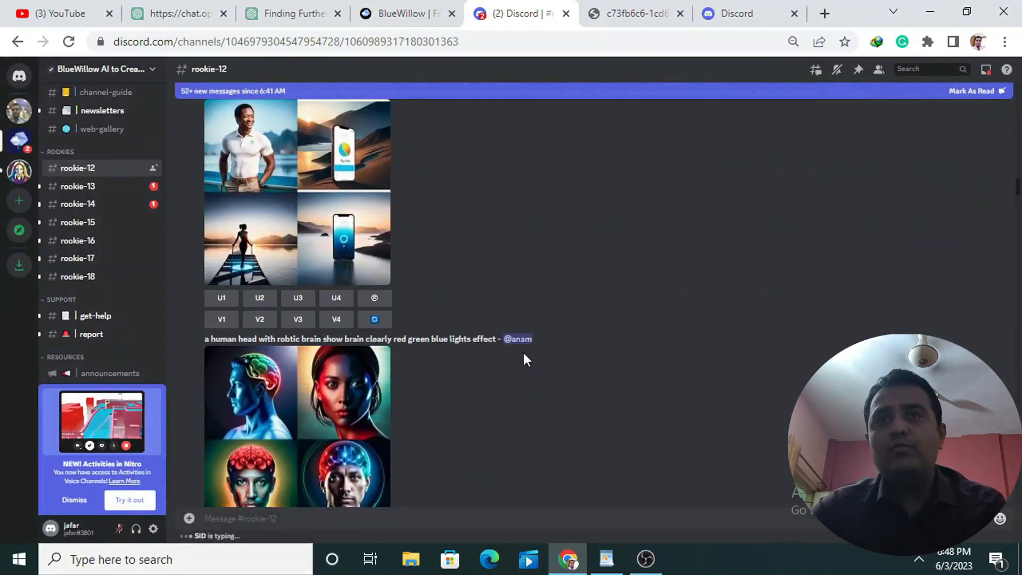
pyautogui.scroll(-5, 249, 476)
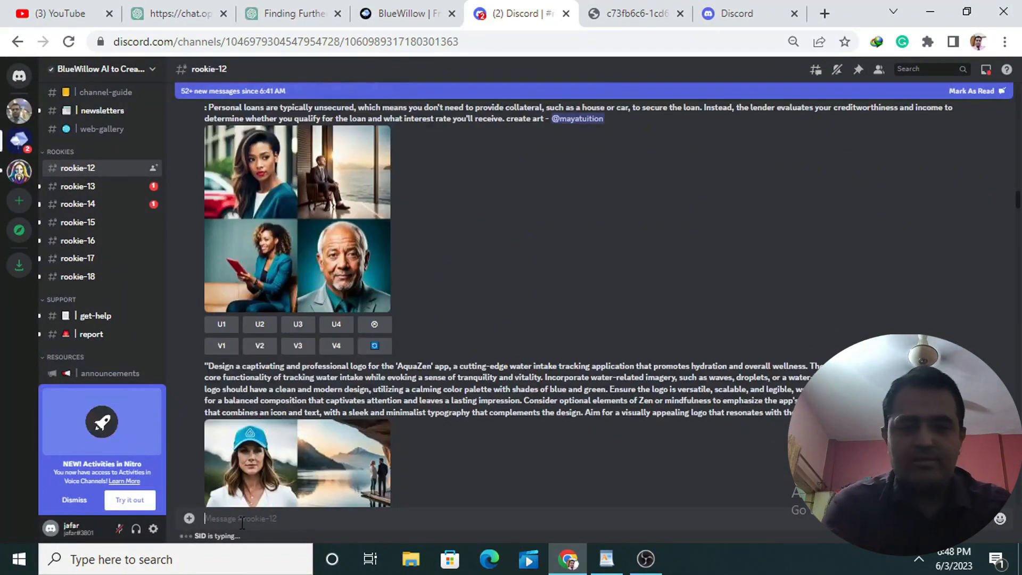
pyautogui.write('/')
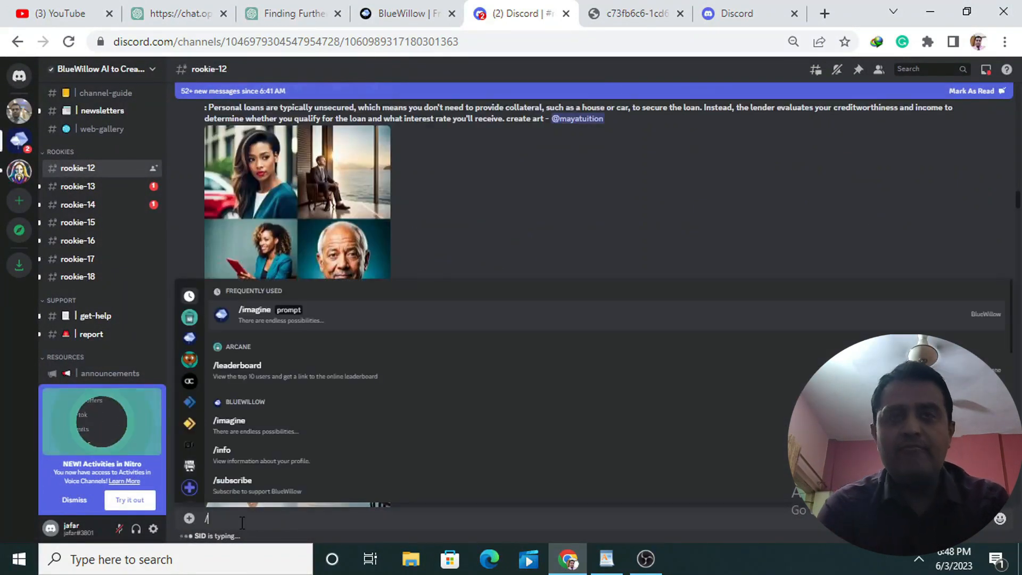
pyautogui.write('imag')
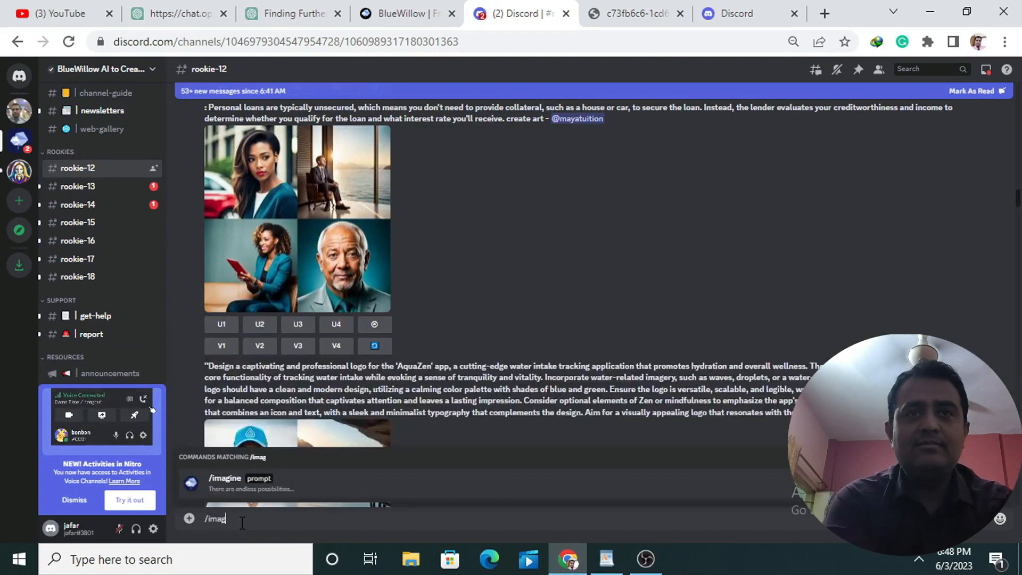
pyautogui.click(264, 482)
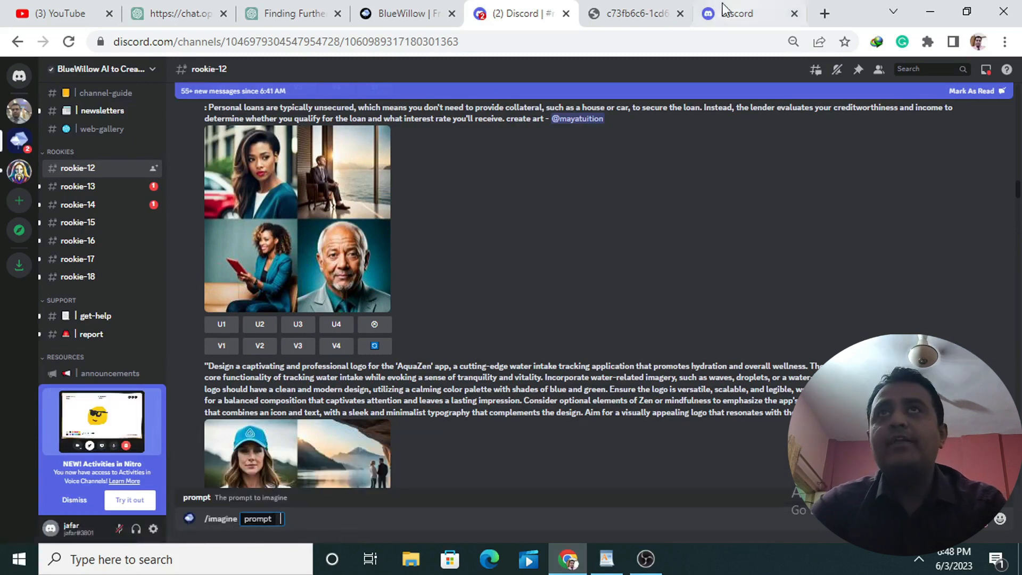
# Copy the ChatGPT story's Episode 1 opening, through "fixing the garden fence,", into the /imagine prompt in Discord.
pyautogui.click(234, 14)
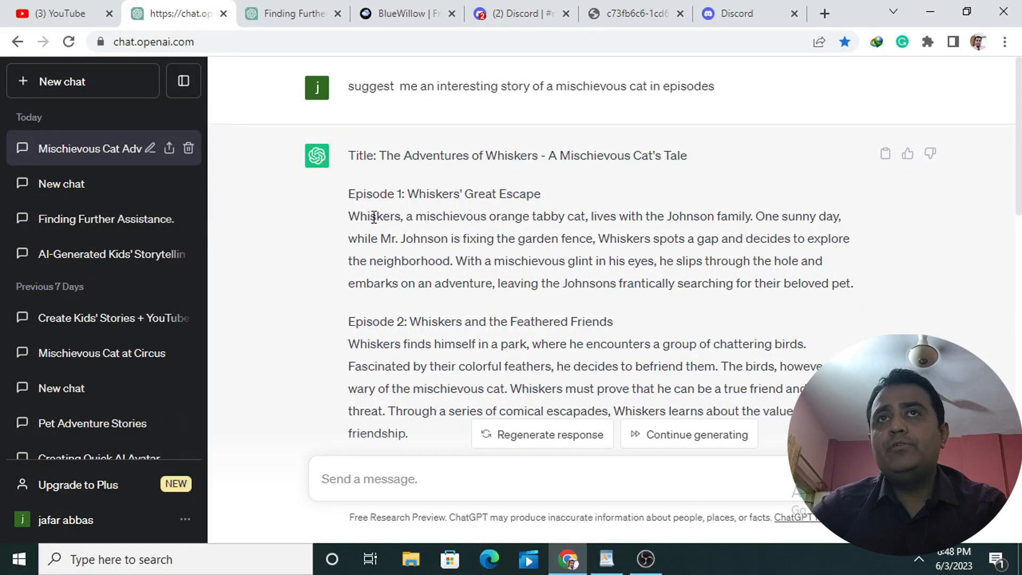
pyautogui.moveTo(347, 217); pyautogui.dragTo(588, 243)
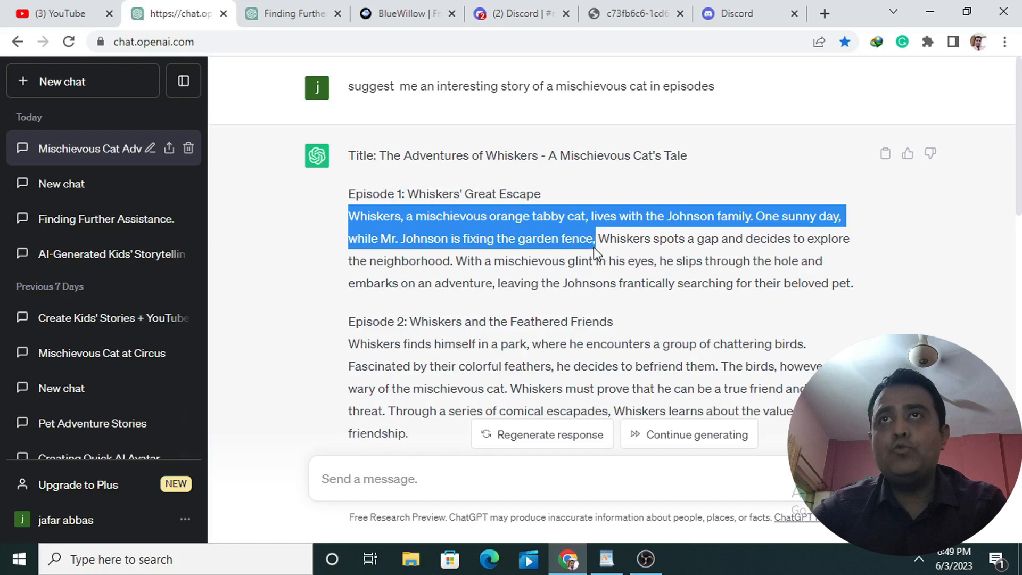
pyautogui.click(519, 14)
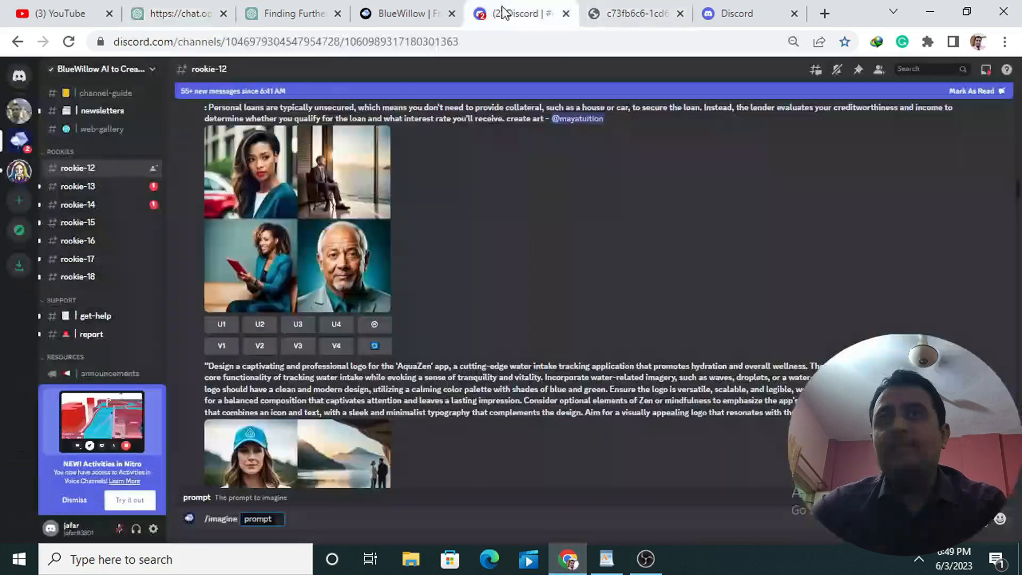
pyautogui.hotkey('ctrl', 'a')
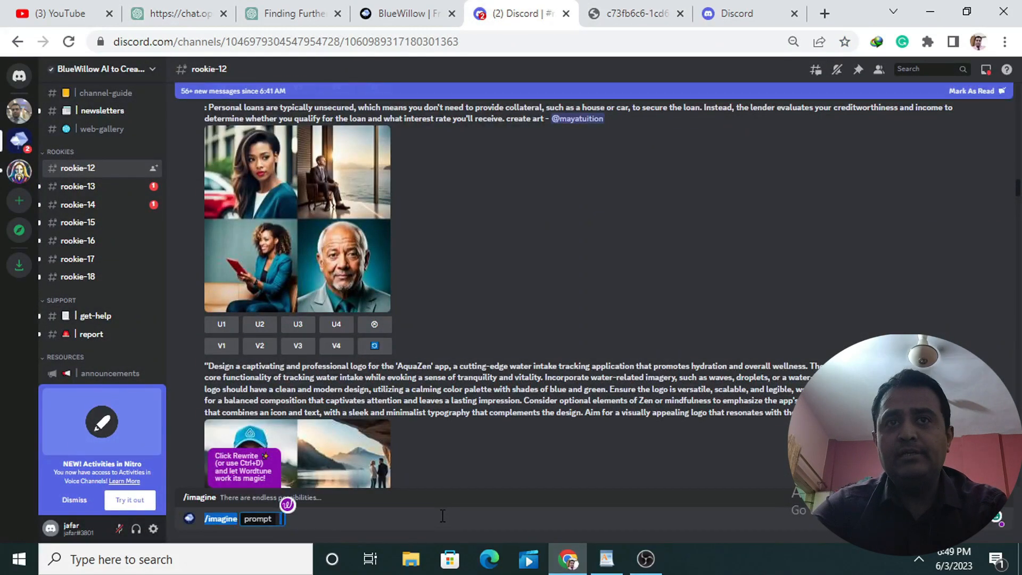
pyautogui.press('Escape')
pyautogui.write('Whiskers, a mischievous orange tabby cat, lives with the Johnson family. One sunny day, while Mr. Johnson is fixing the garden fence,')
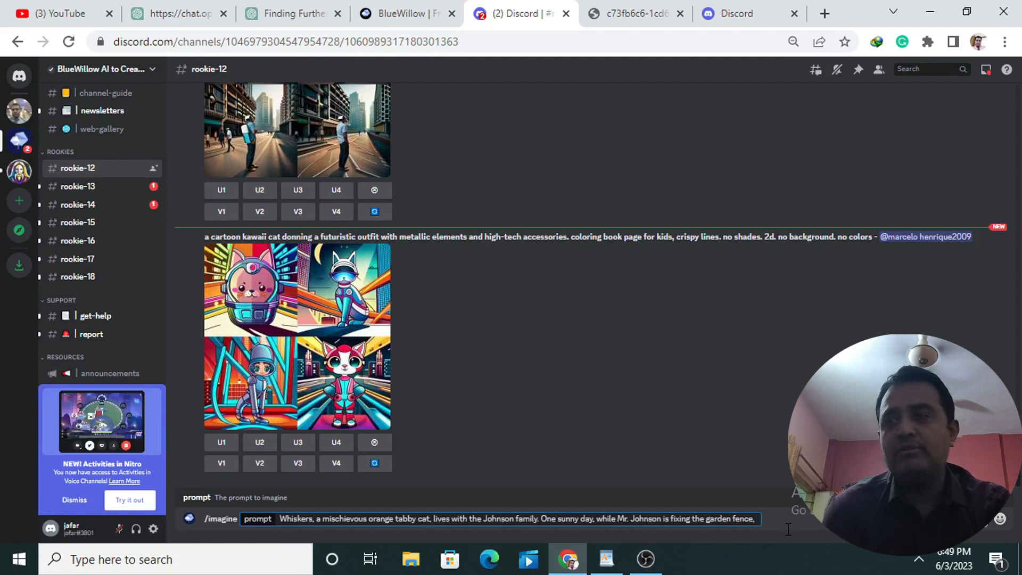
# Append "4k, --ar 3:2" to the Whiskers prompt and submit it.
pyautogui.write('4')
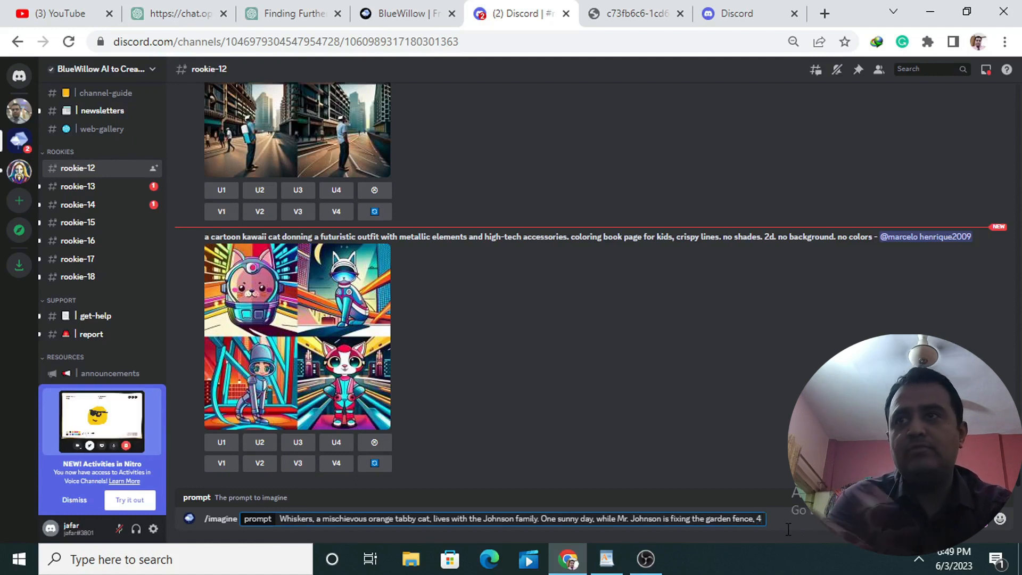
pyautogui.write('k')
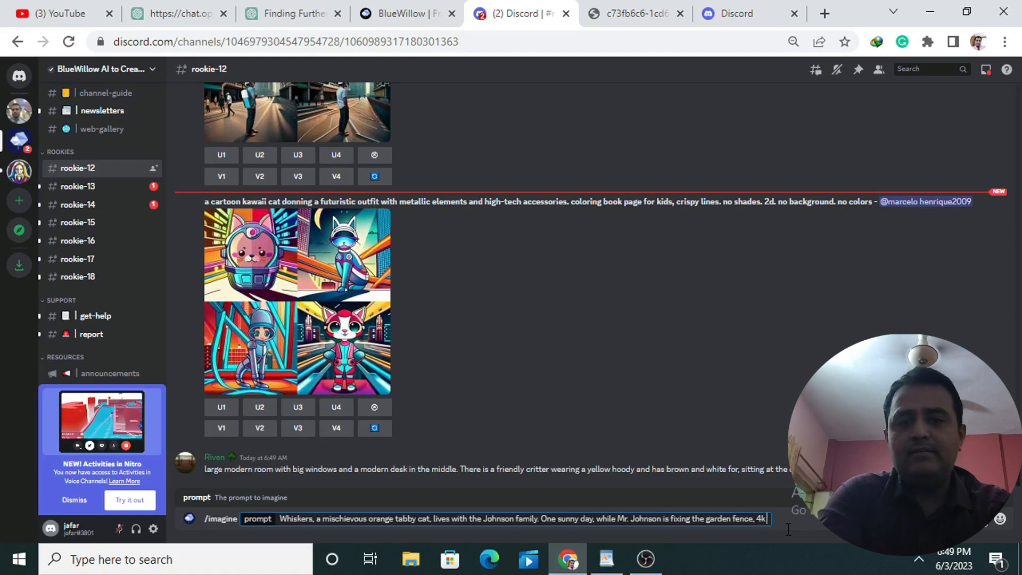
pyautogui.write(', --a')
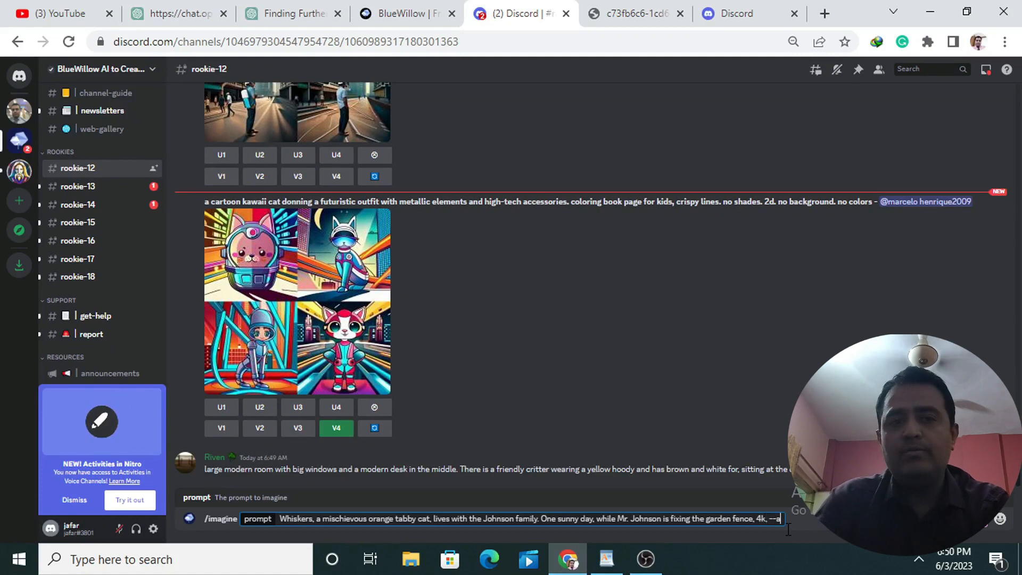
pyautogui.write('r')
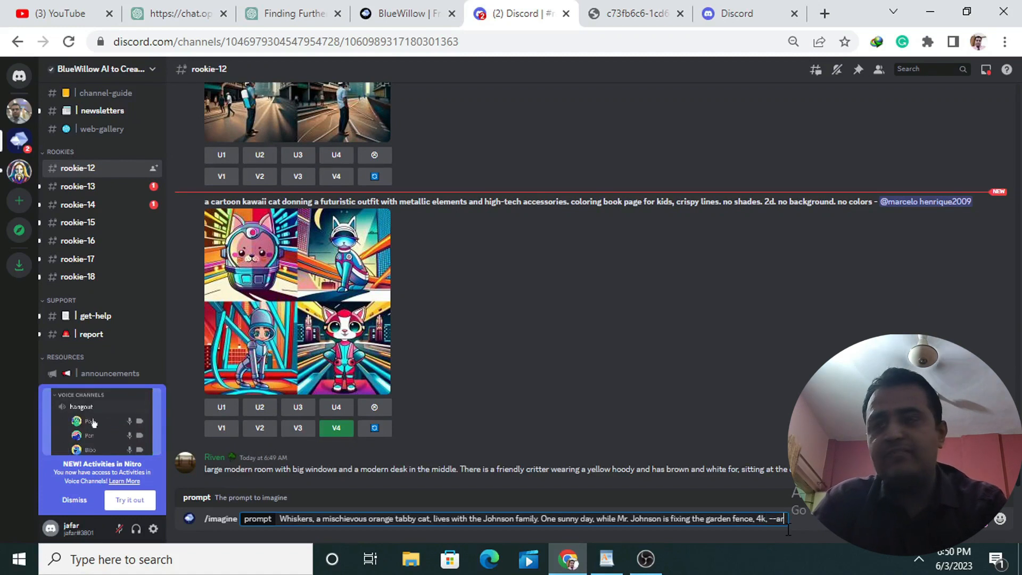
pyautogui.write(' 3:2')
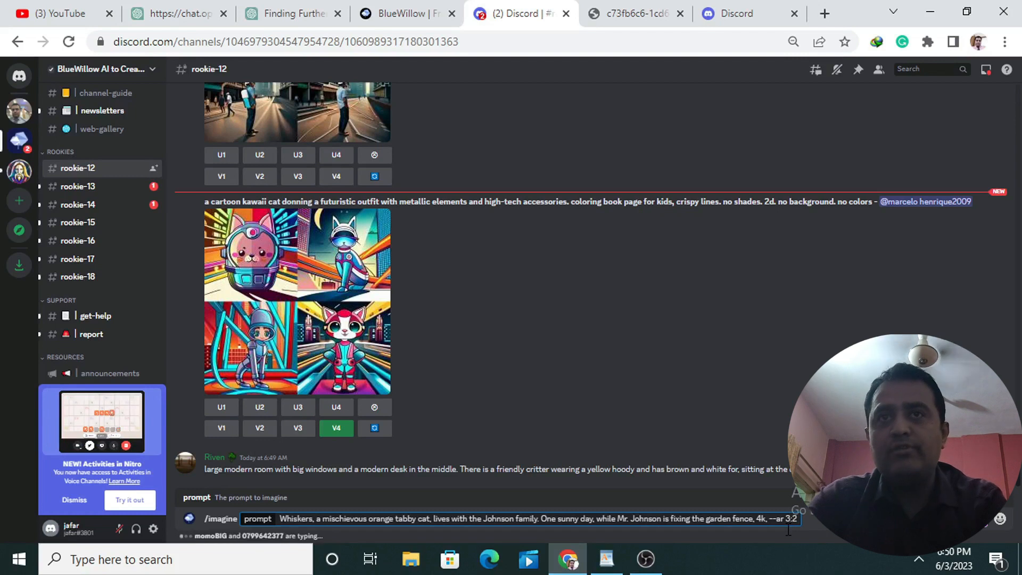
pyautogui.press('Return')
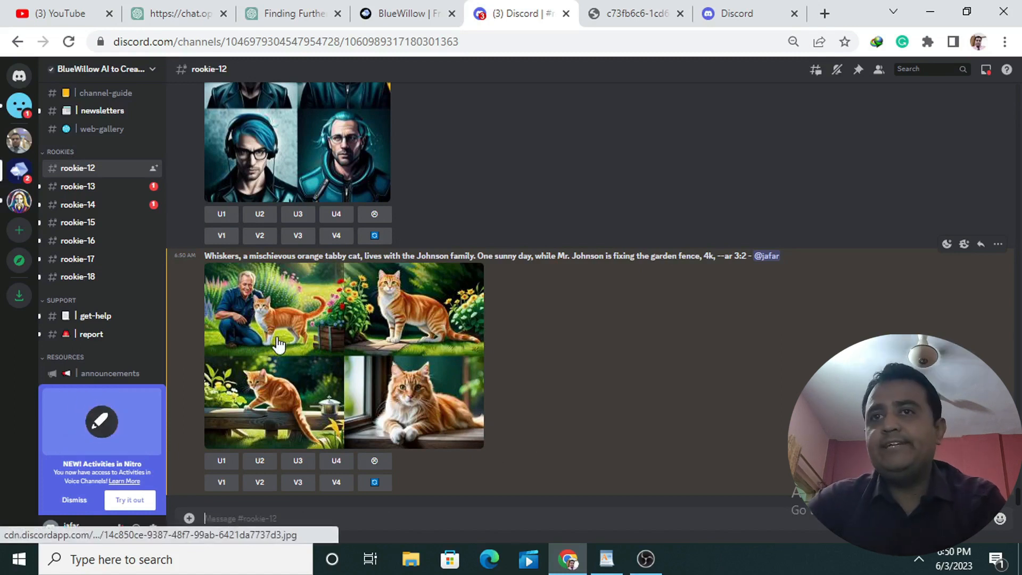
# Start another /imagine command and fill its prompt with the same Whiskers opening, through "fixing the garden fence,".
pyautogui.write('/imag')
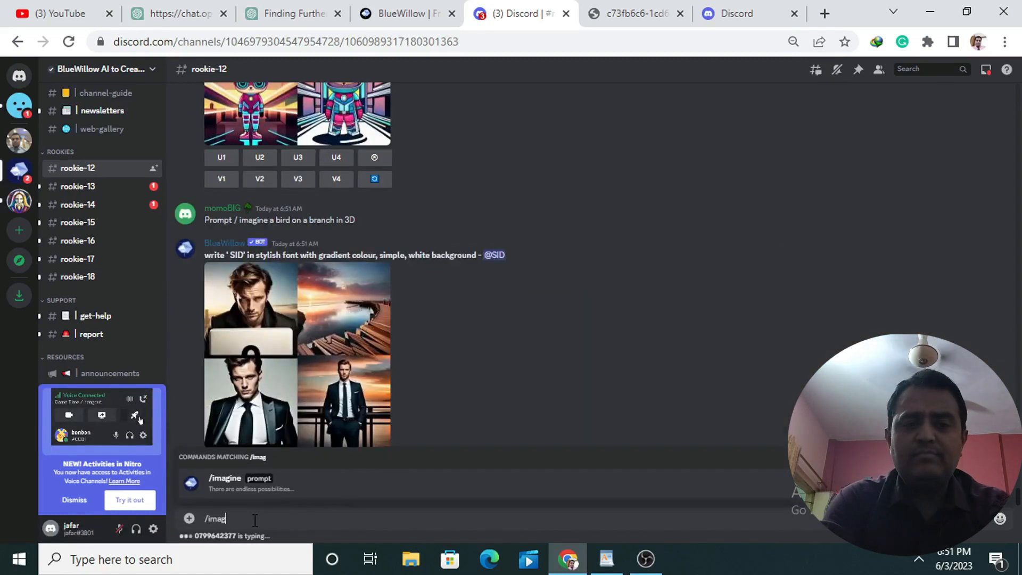
pyautogui.write('ine')
pyautogui.click(264, 483)
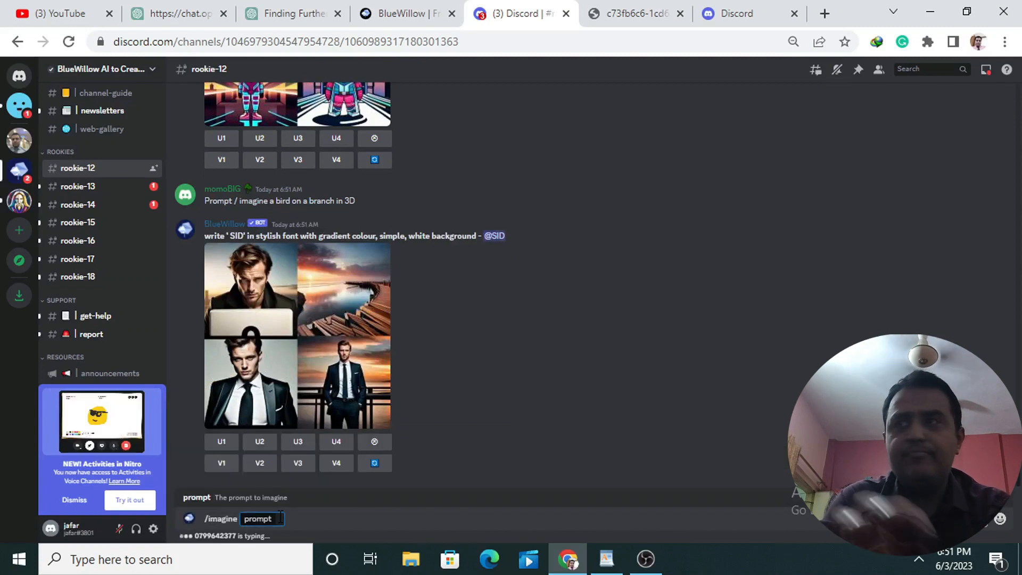
pyautogui.write('Whiskers, a mischievous orange tabby cat, lives with the Johnson family. One sunny day, while Mr. Johnson is fixing the garden fence,')
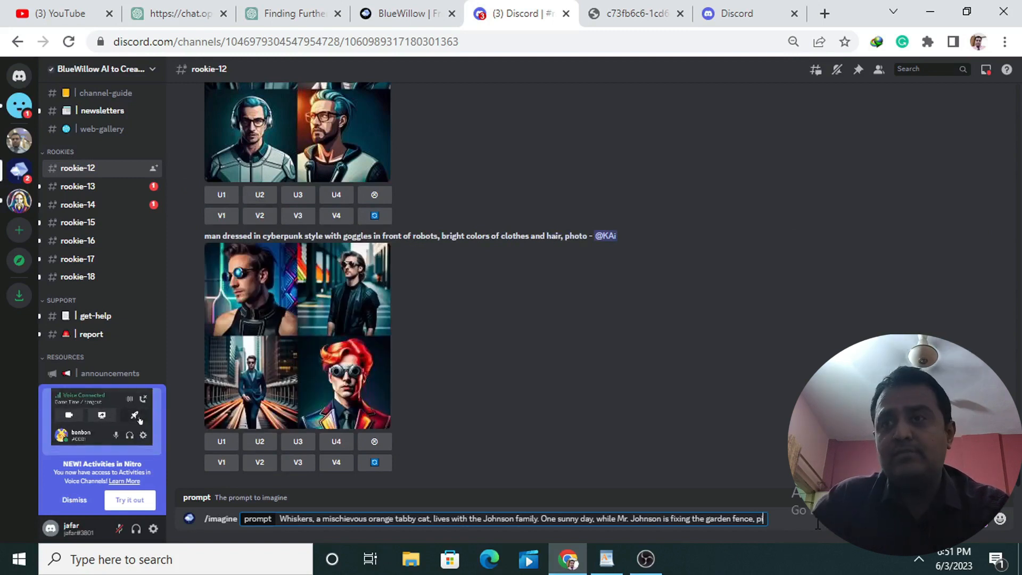
# Complete the second prompt with "pixar style , 4k, --ar 3:2" and submit it.
pyautogui.write('ixar')
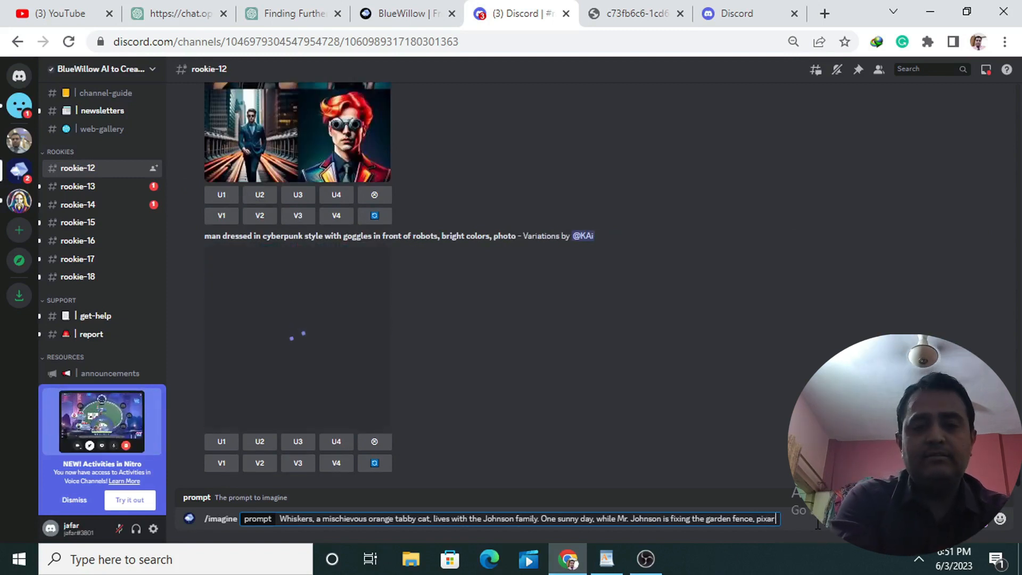
pyautogui.write(' st')
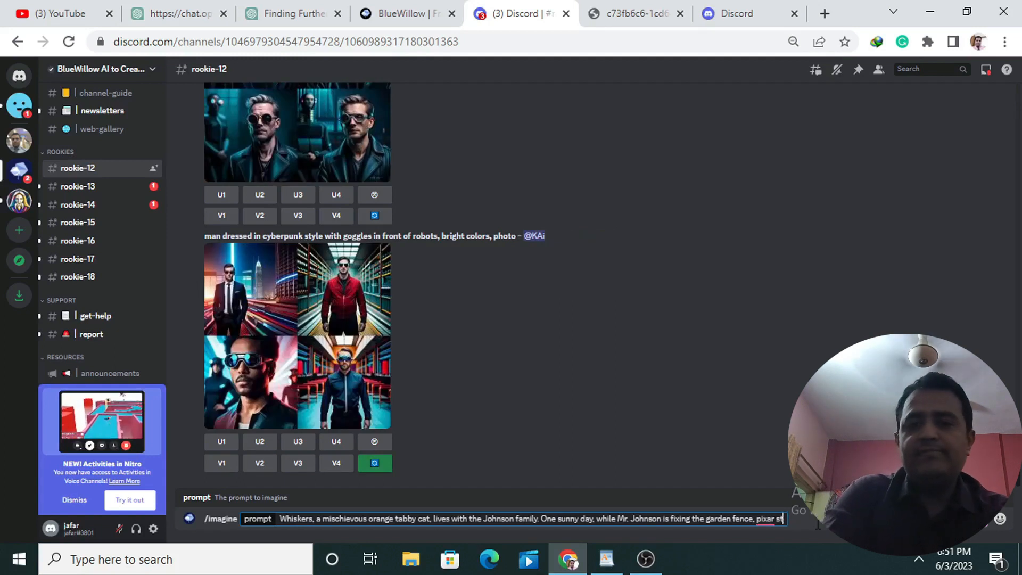
pyautogui.write('yle .')
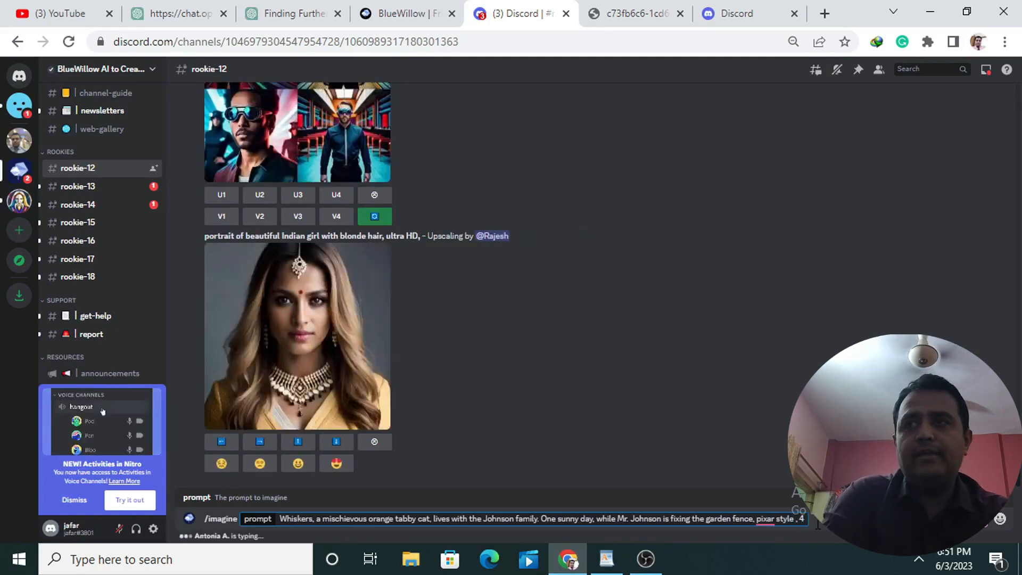
pyautogui.write(' 4k, --')
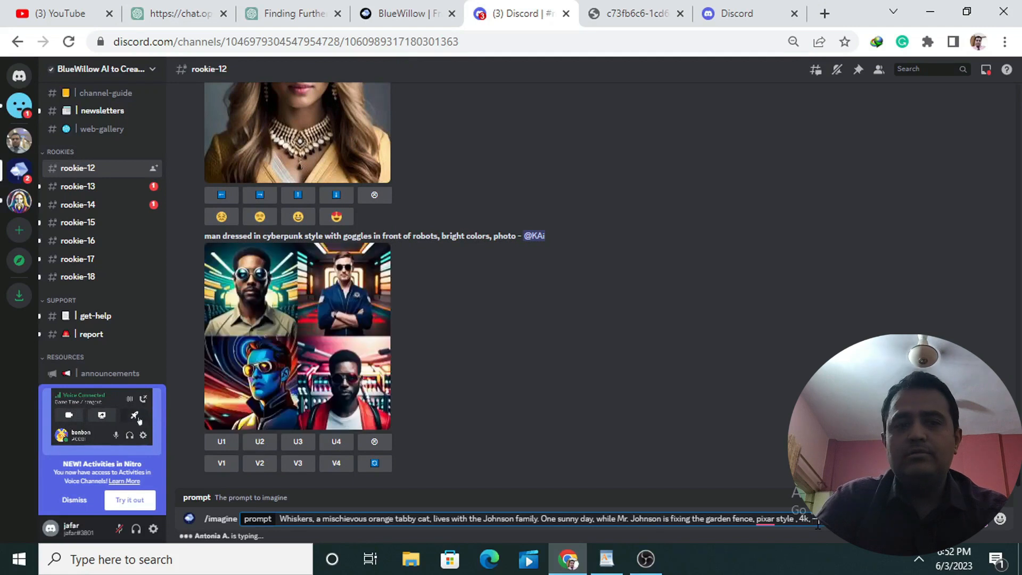
pyautogui.press('Return')
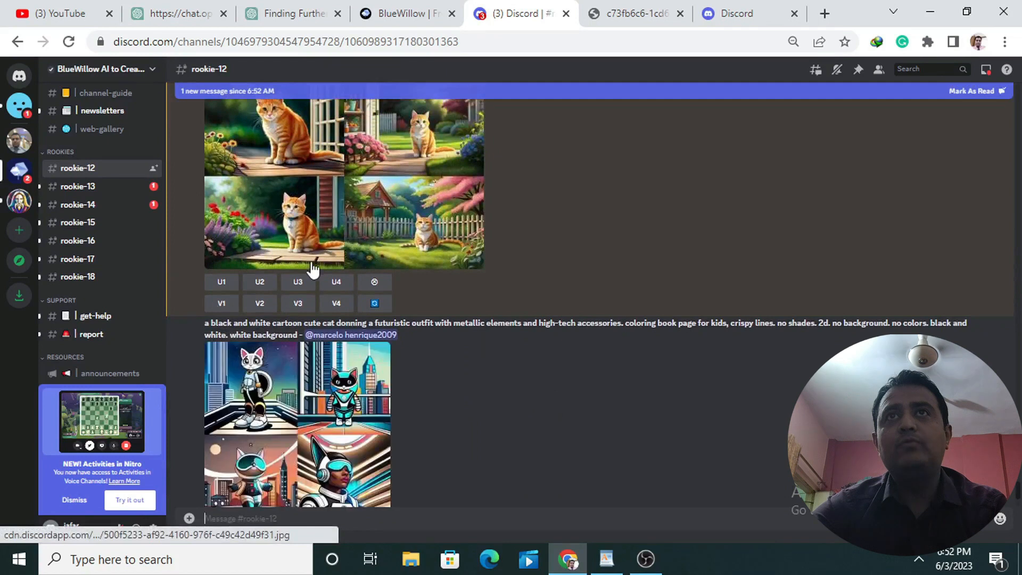
# Upscale the third image of the Pixar-style Whiskers set and view the saved pictures in the Images folder.
pyautogui.scroll(2, 418, 282)
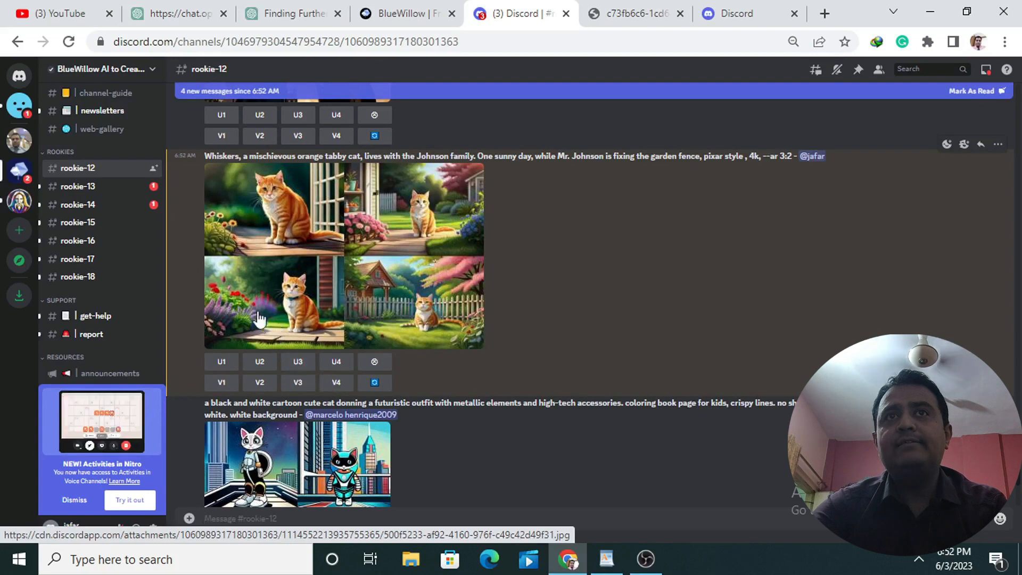
pyautogui.click(298, 361)
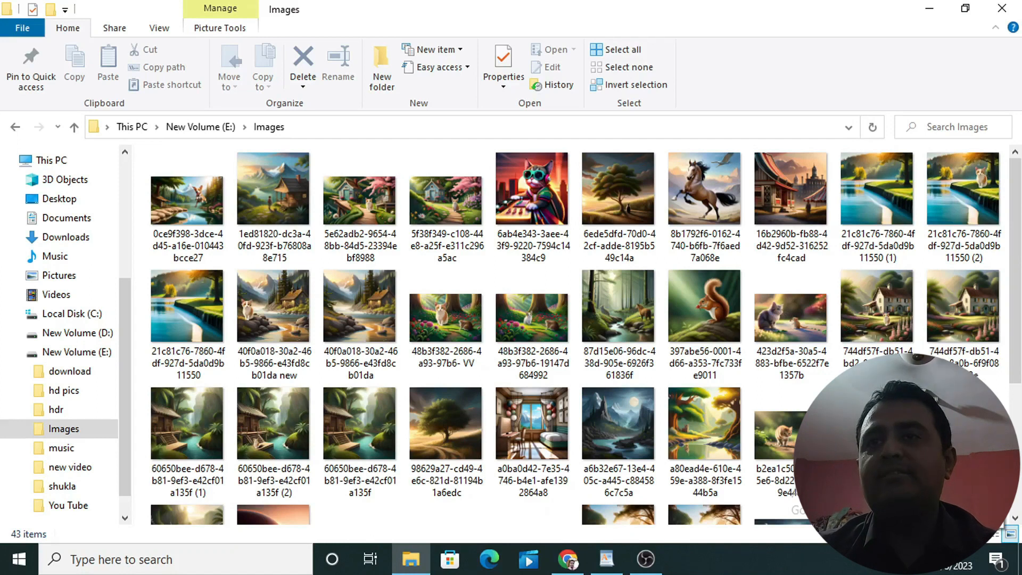
pyautogui.scroll(2, 64, 352)
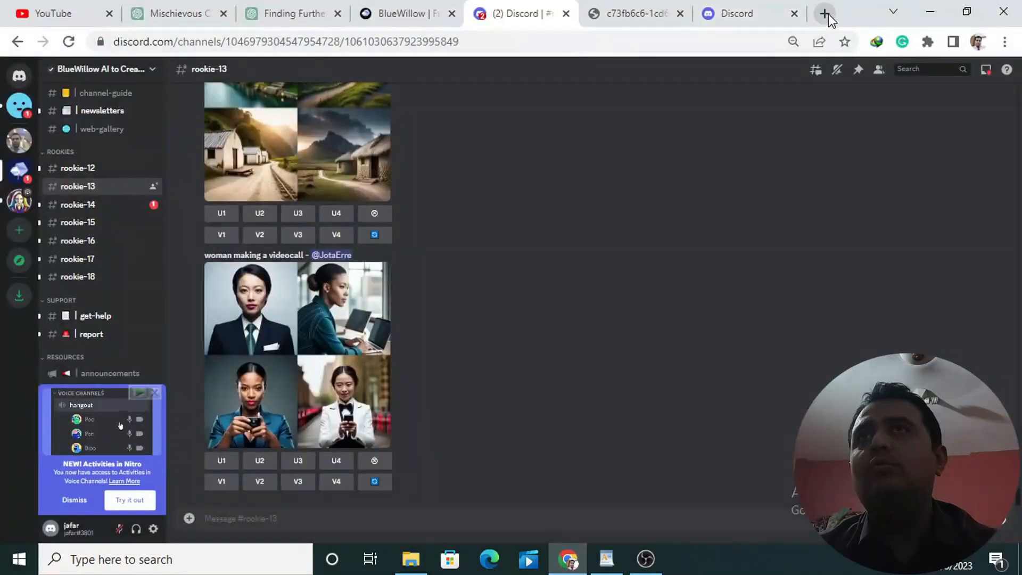
# Open kreadoai.com in a new browser tab and translate the page into English.
pyautogui.click(823, 15)
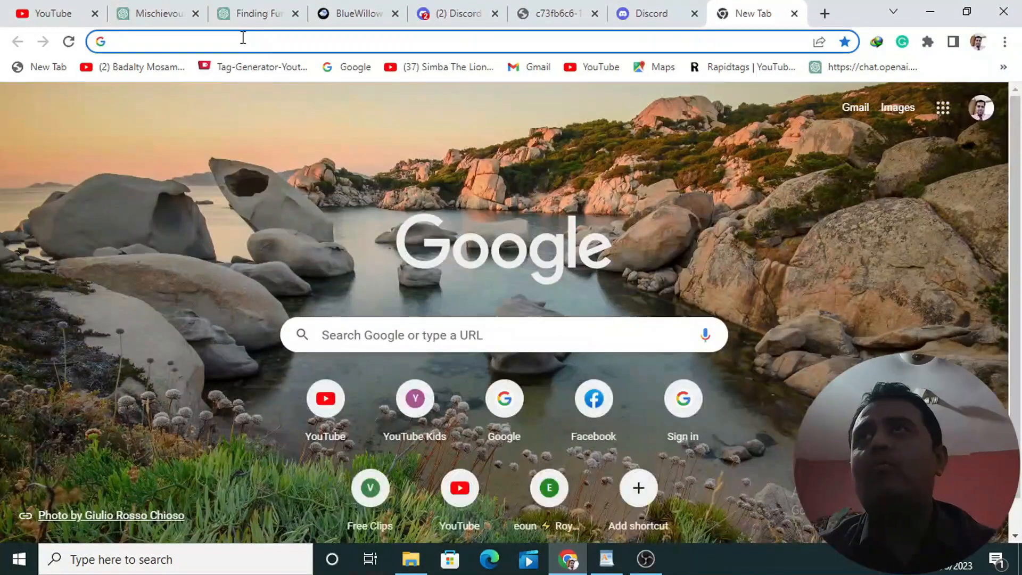
pyautogui.click(243, 37)
pyautogui.write('k')
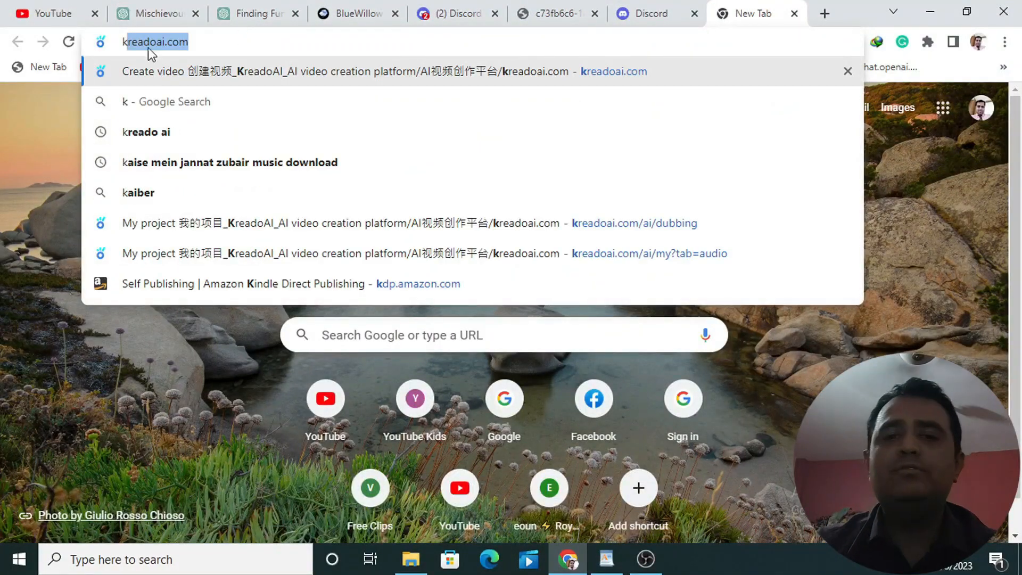
pyautogui.press('Right')
pyautogui.press('Return')
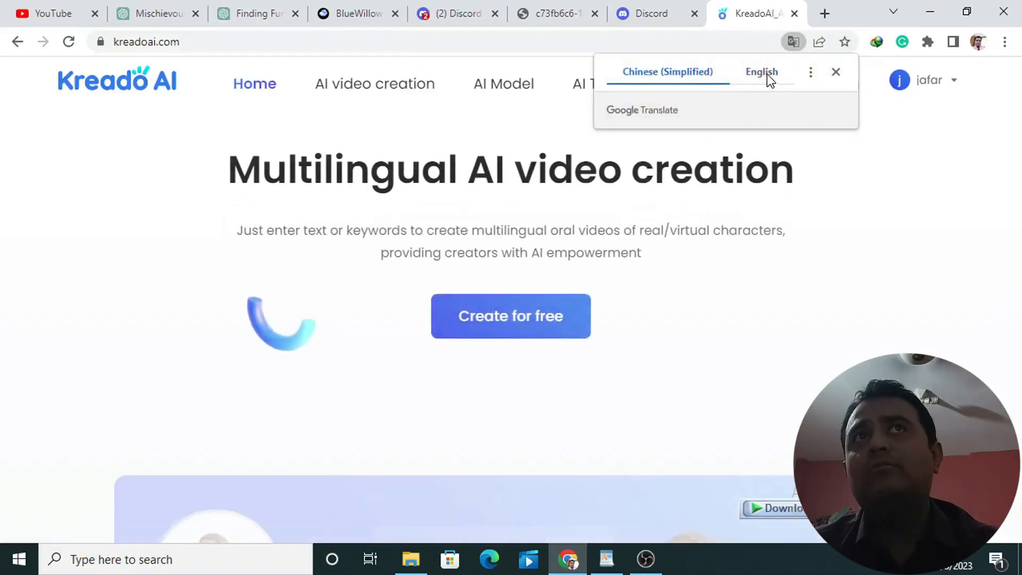
pyautogui.click(766, 73)
# Start a free oral broadcast video and select the long-haired woman in the light green dress as virtual character.
pyautogui.click(538, 322)
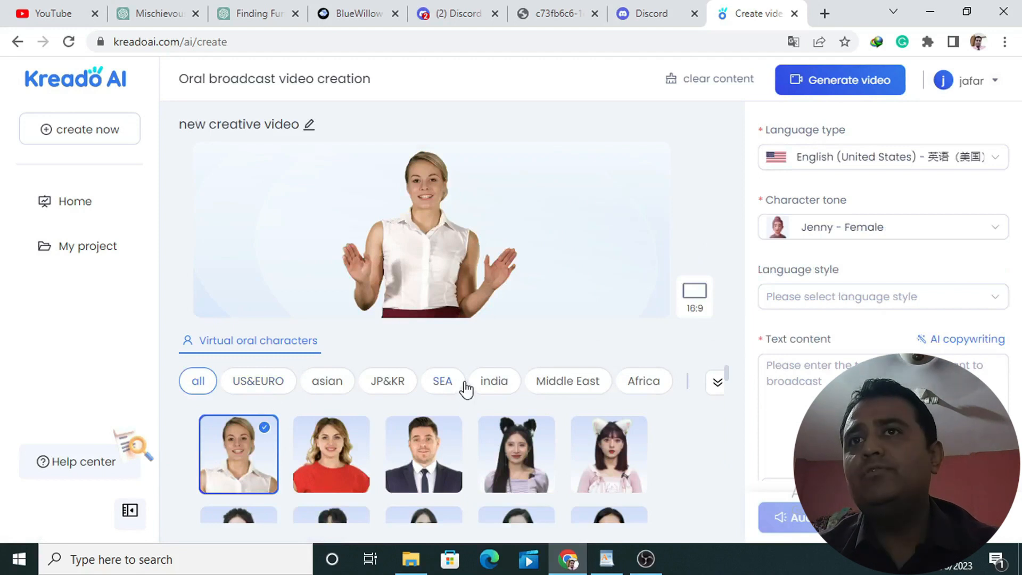
pyautogui.scroll(-2, 336, 372)
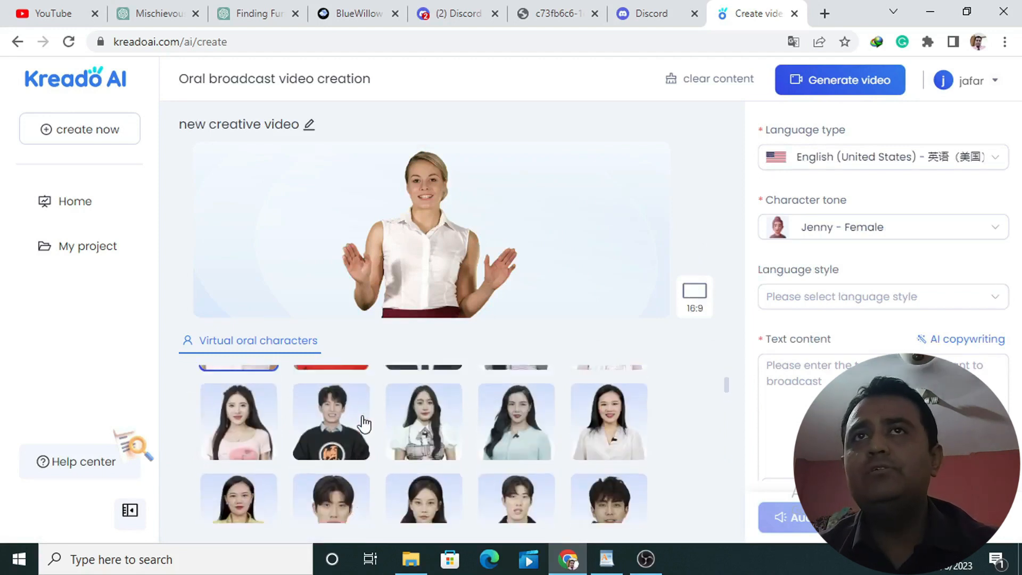
pyautogui.click(517, 447)
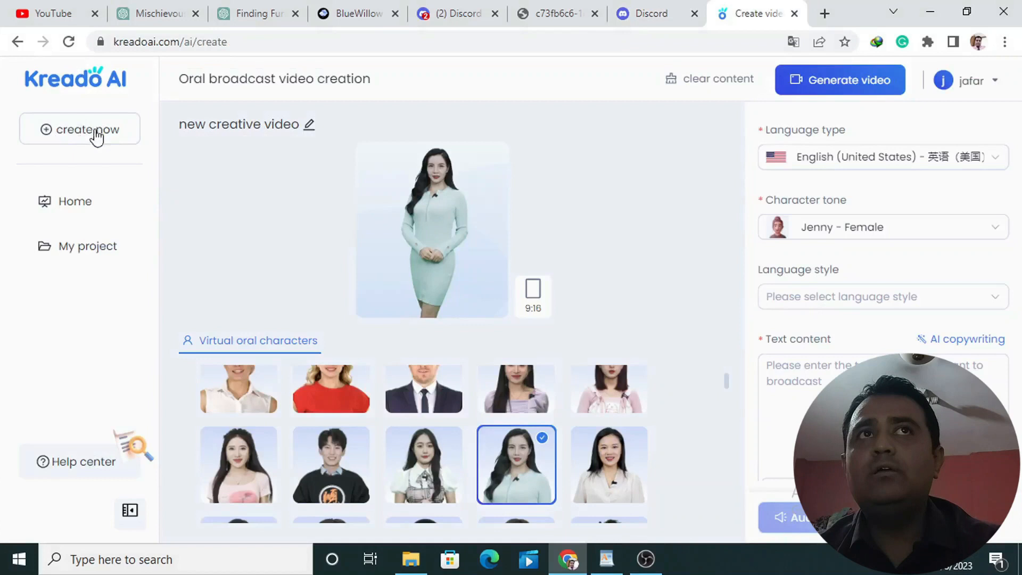
# Start a new AI Text dubbing creation and bring up its text content area.
pyautogui.click(88, 130)
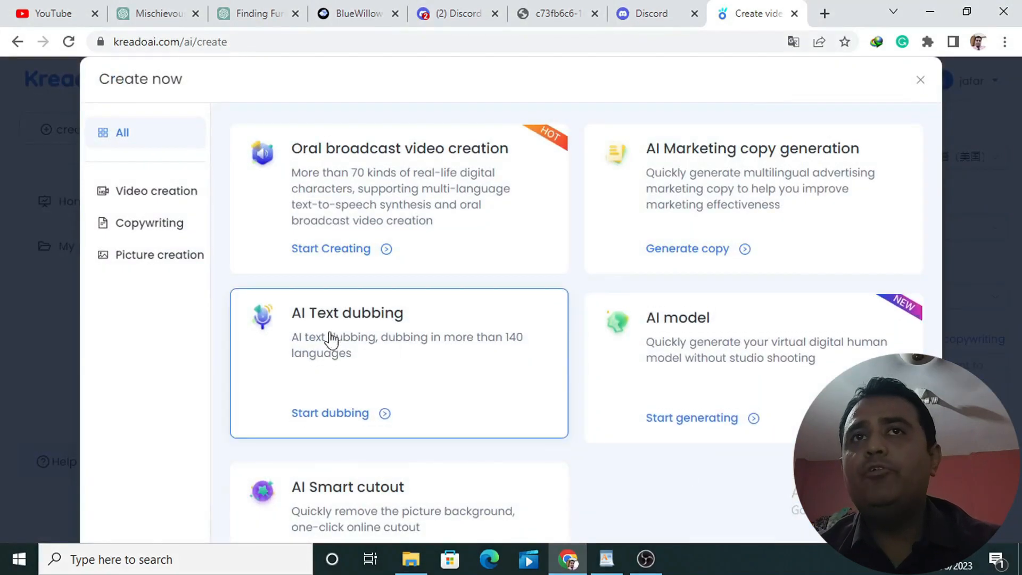
pyautogui.click(354, 323)
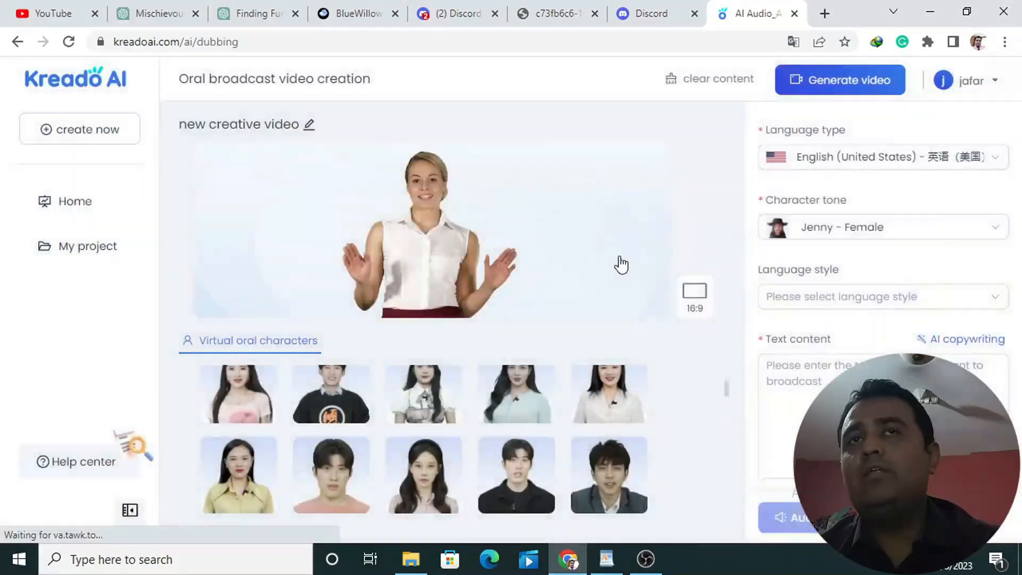
pyautogui.scroll(-3, 365, 381)
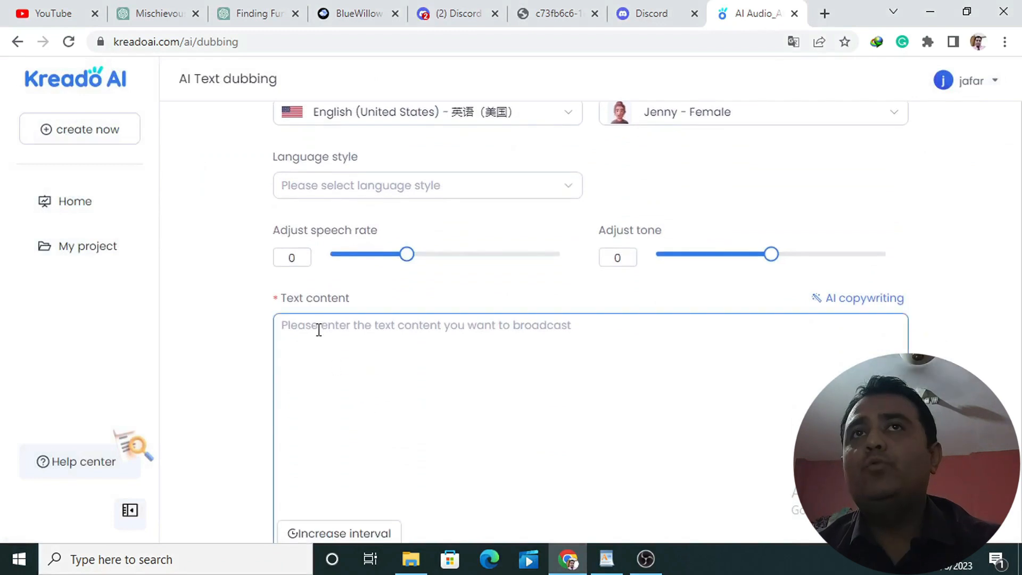
# Copy the full Episode 1 paragraph of the Whiskers story from ChatGPT and paste it as the dubbing's text content.
pyautogui.click(172, 22)
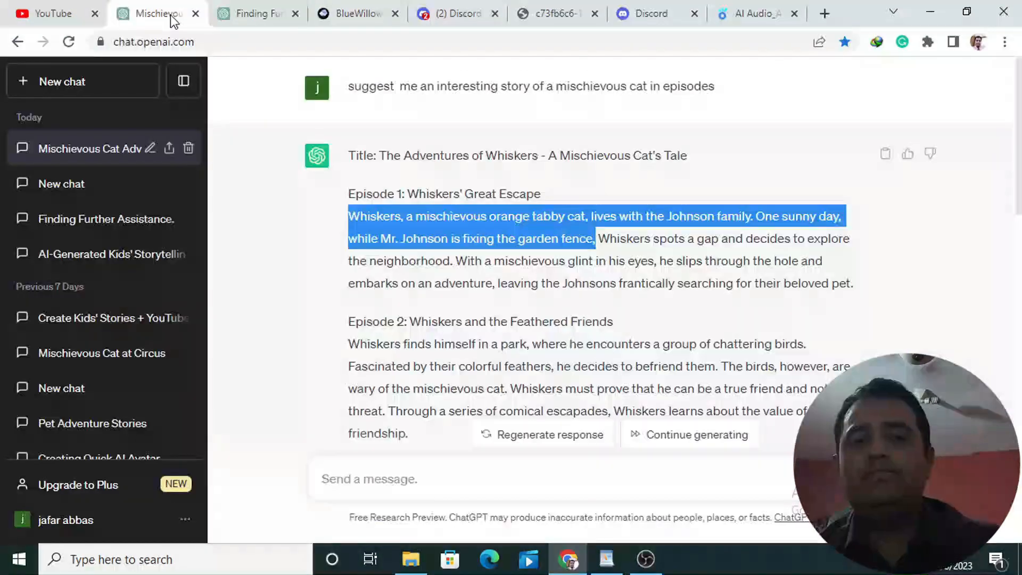
pyautogui.moveTo(347, 216); pyautogui.dragTo(881, 285)
pyautogui.hotkey('ctrl', 'c')
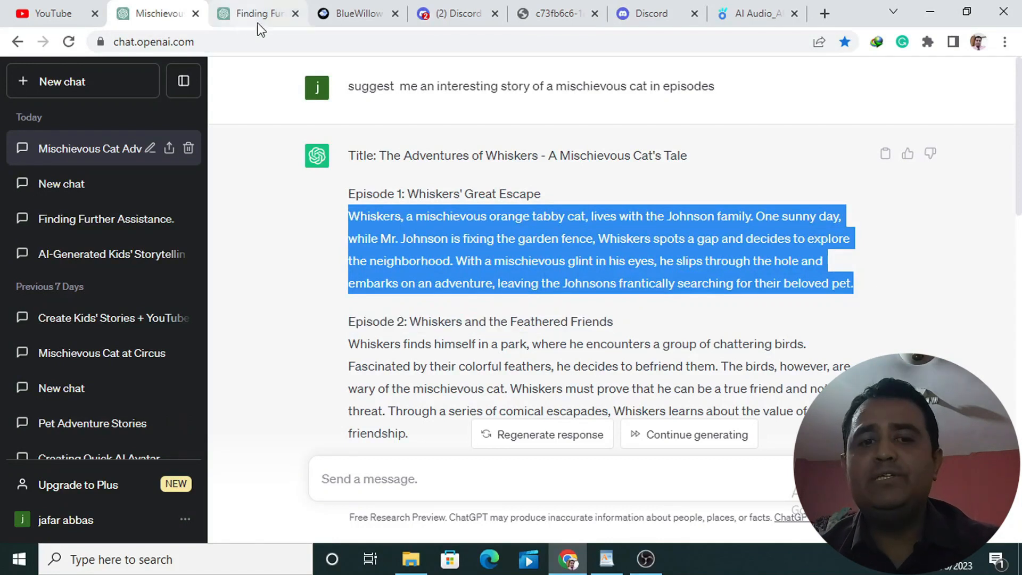
pyautogui.click(751, 13)
pyautogui.click(330, 333)
pyautogui.hotkey('ctrl', 'v')
# Select Jenny - Female as the character tone and view the language styles without choosing one.
pyautogui.click(713, 120)
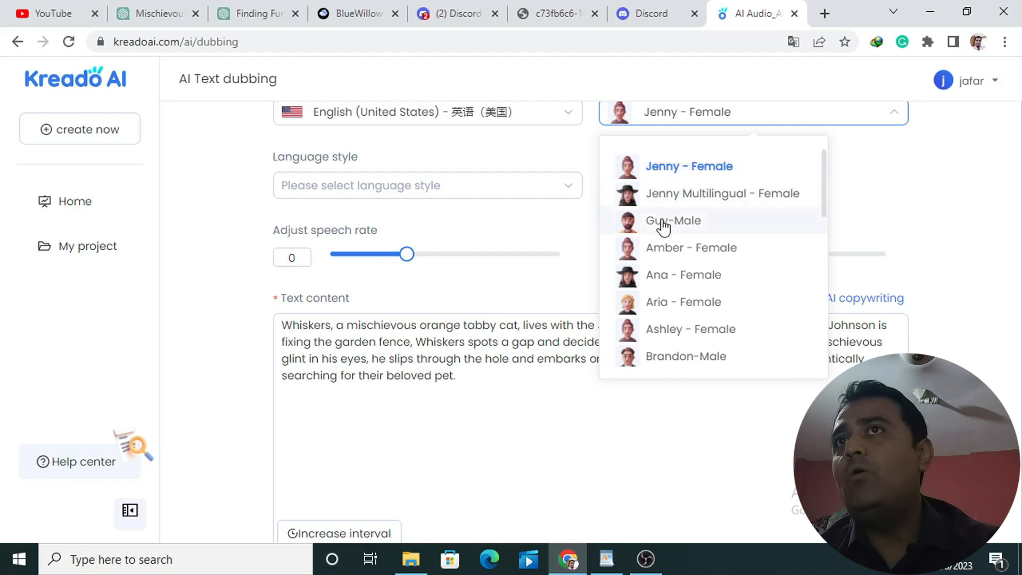
pyautogui.click(719, 166)
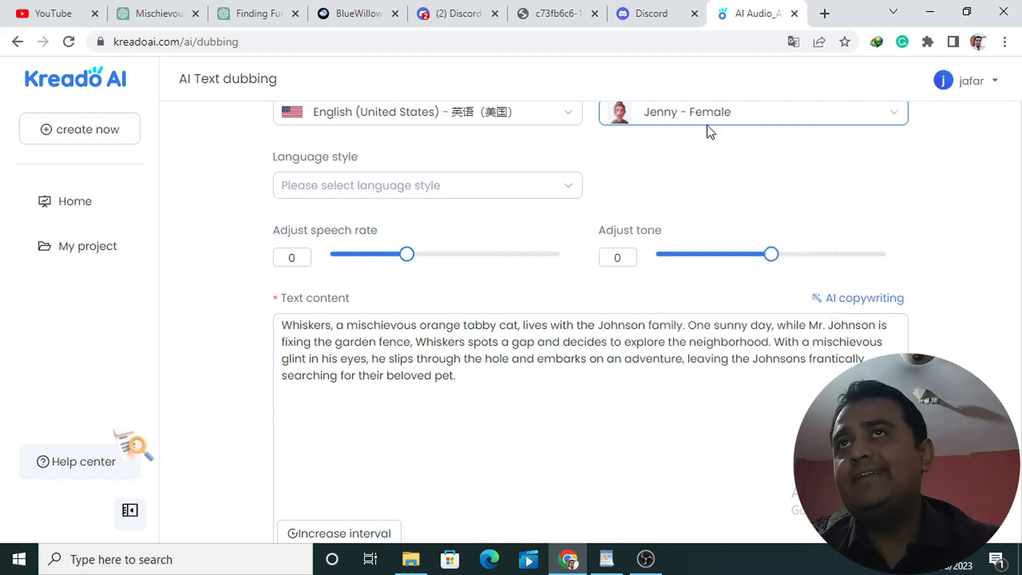
pyautogui.click(455, 195)
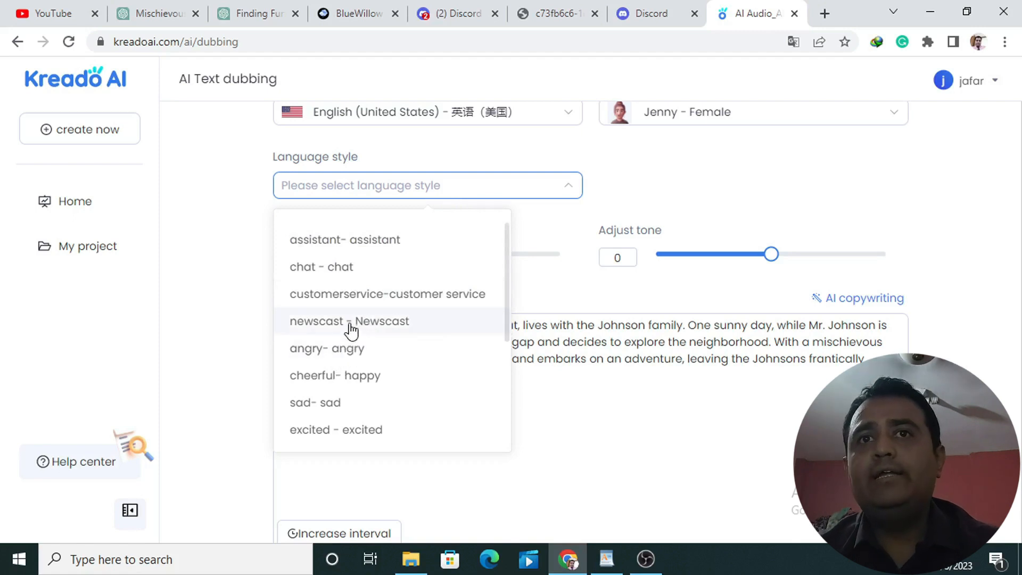
pyautogui.click(177, 258)
pyautogui.click(516, 467)
# Audition the story's voice-over, generate it and download the newest audio from the text-to-speech projects.
pyautogui.scroll(-2, 516, 458)
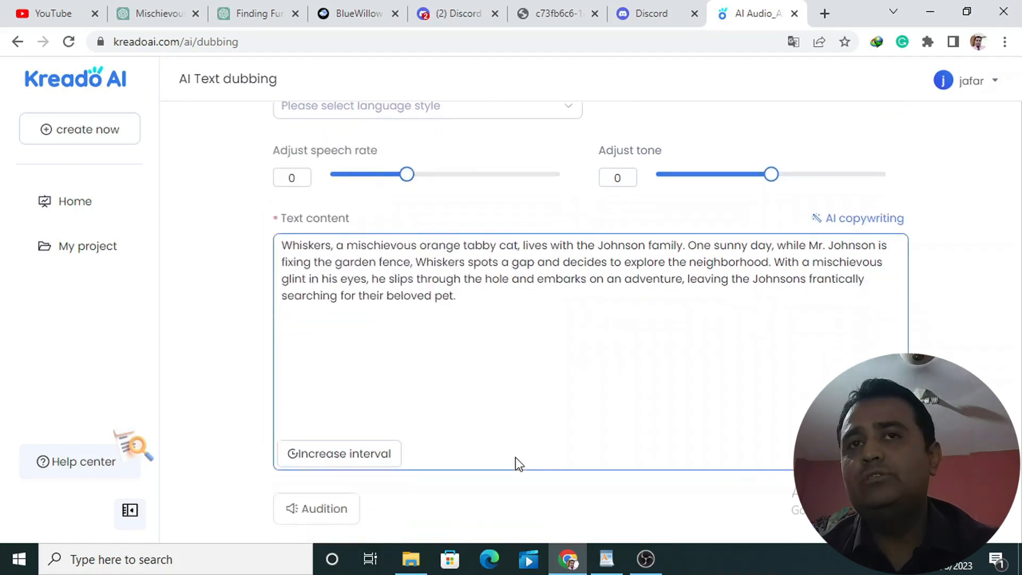
pyautogui.click(290, 516)
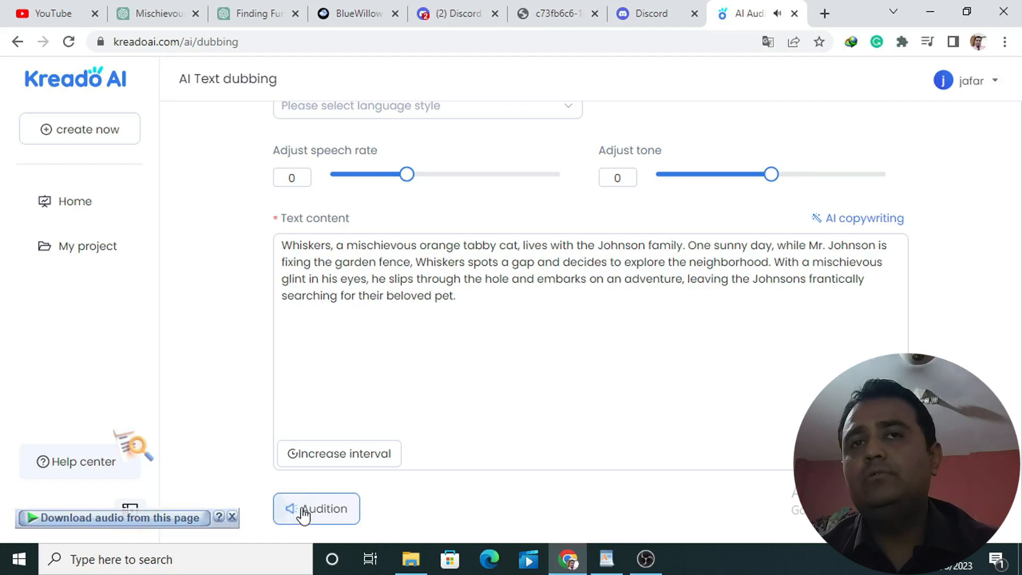
pyautogui.click(851, 509)
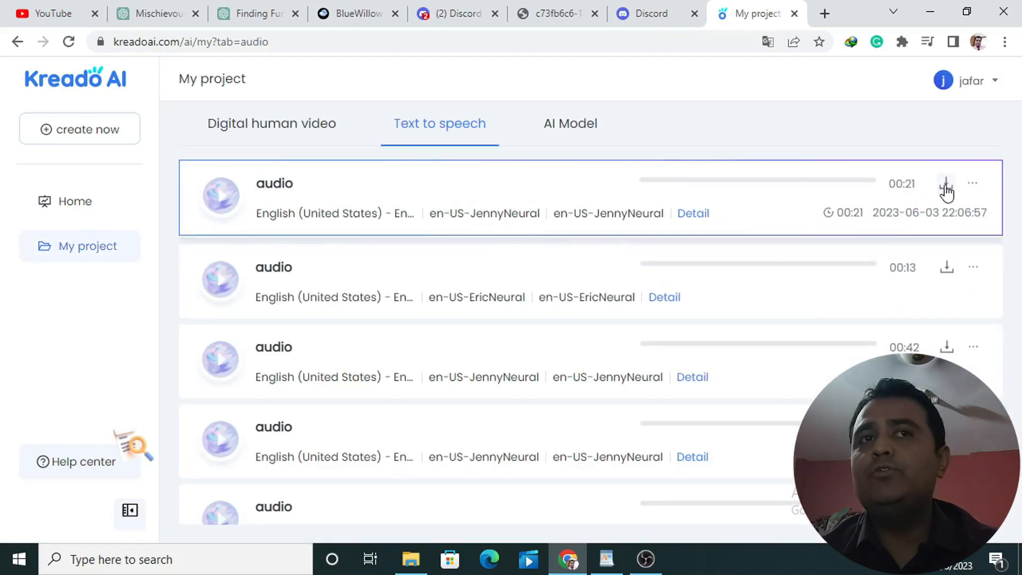
pyautogui.click(945, 189)
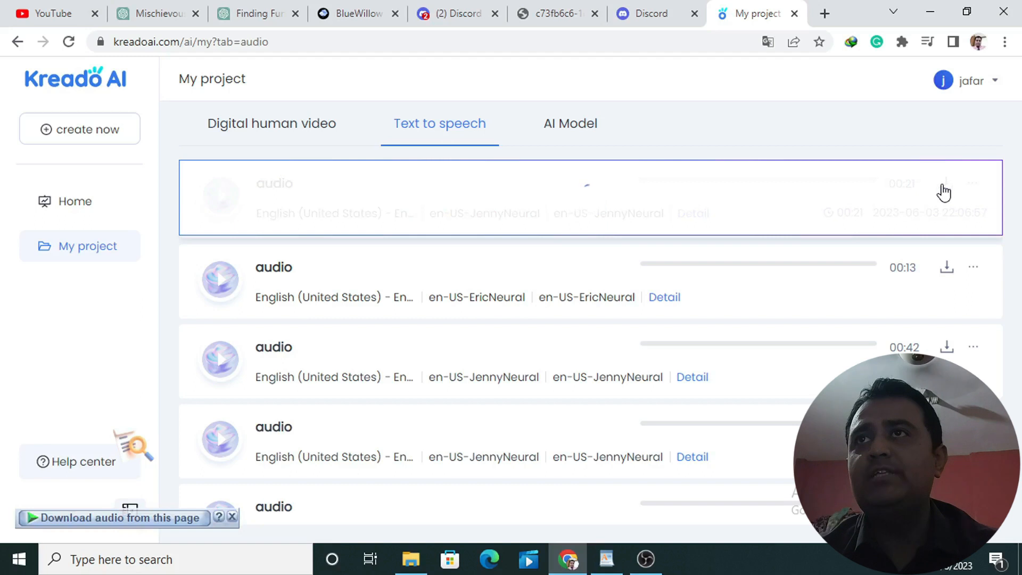
pyautogui.click(930, 12)
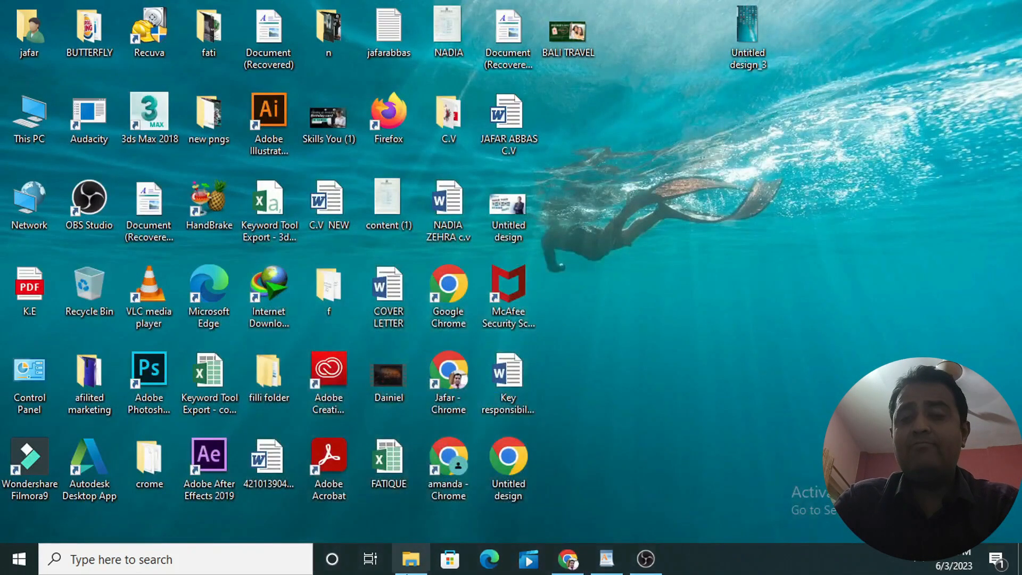
pyautogui.click(569, 560)
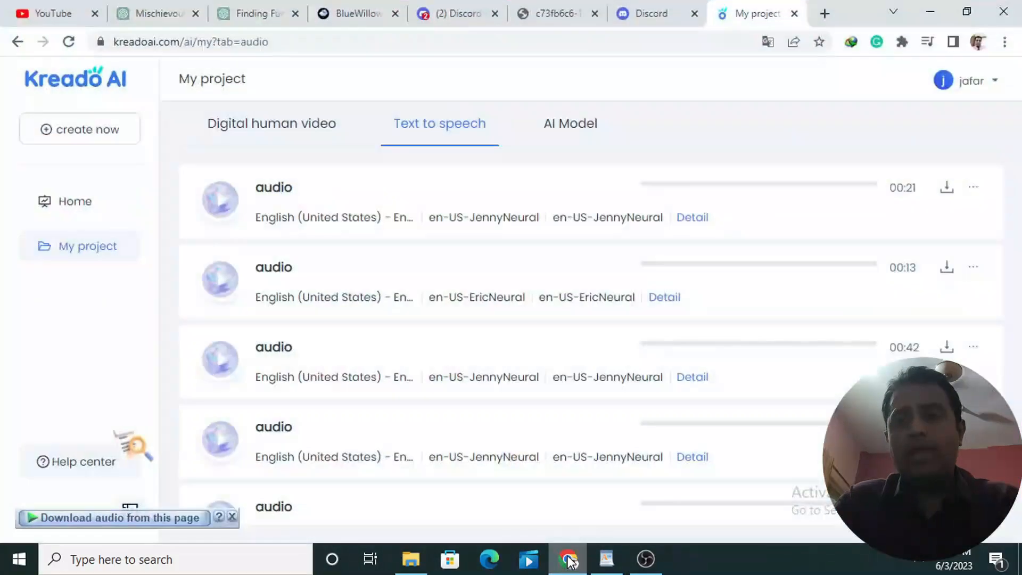